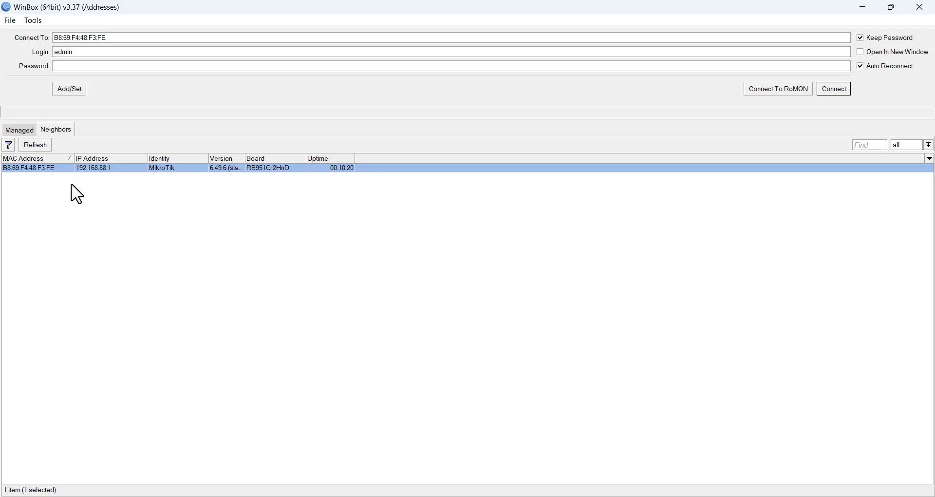
Step: Connect to the router at 192.168.88.1 from the Neighbors list as admin
click(90, 170)
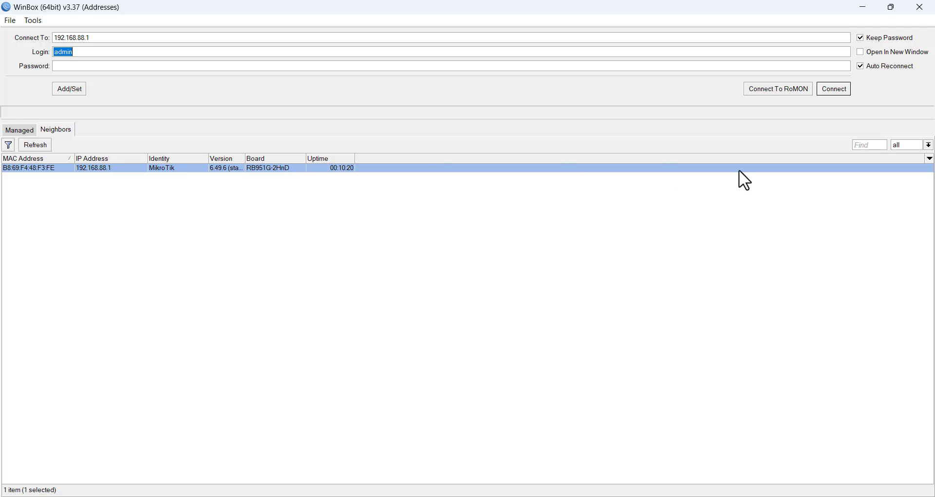
click(828, 92)
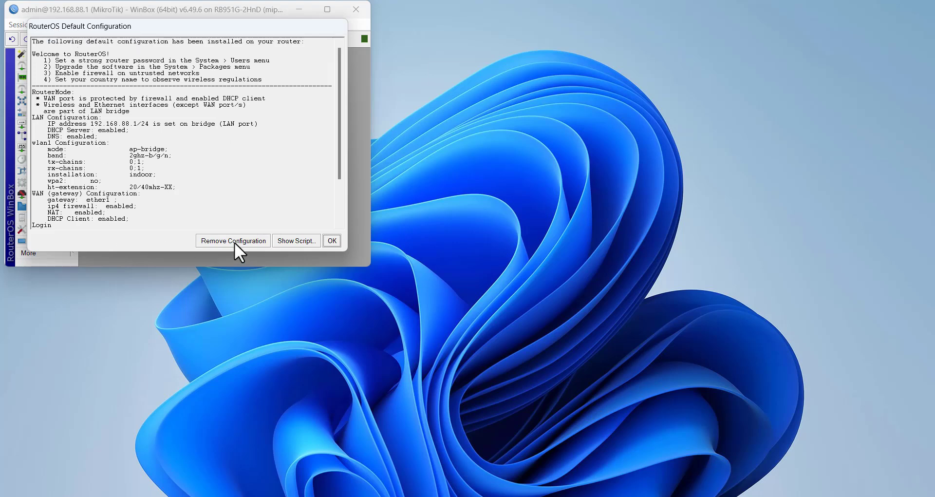
Step: Dismiss the default configuration summary and enter the new router password in both fields
key(Return)
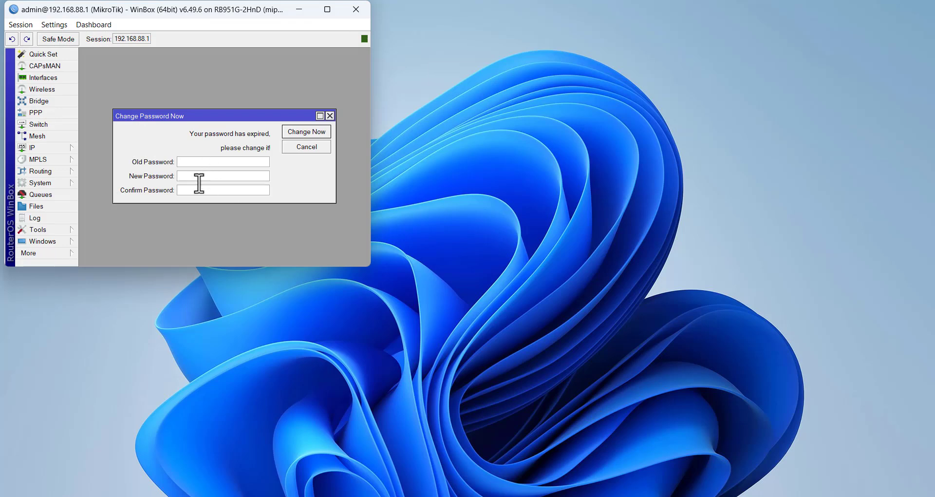
text(*****)
click(190, 190)
text(*****)
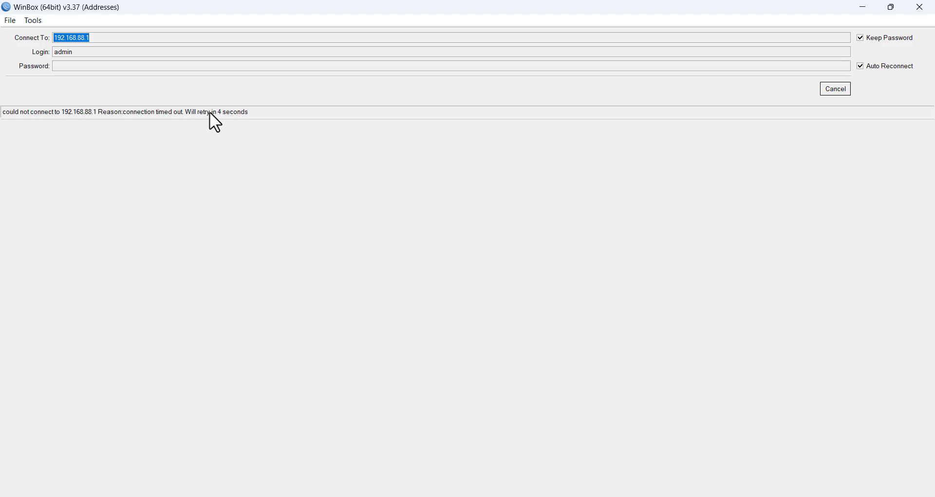
Step: Cancel the reconnect and log in to the router by its MAC address after refreshing Neighbors
click(832, 89)
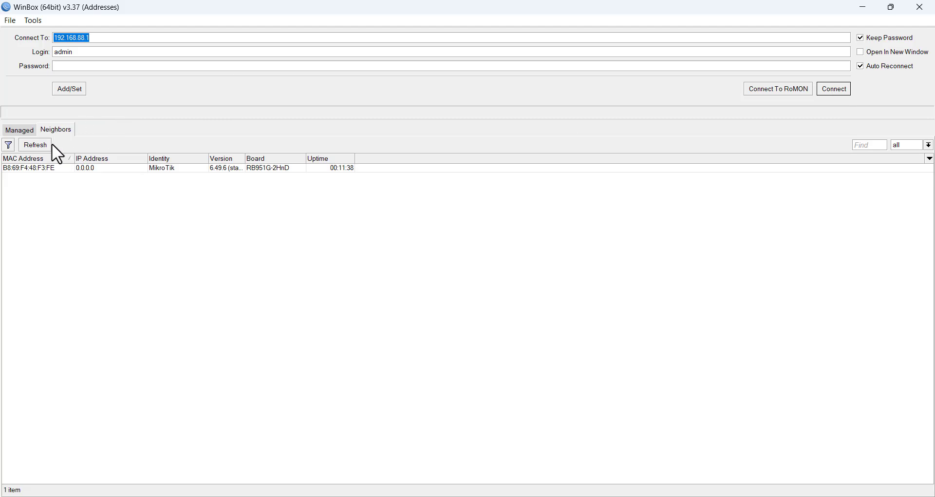
click(37, 142)
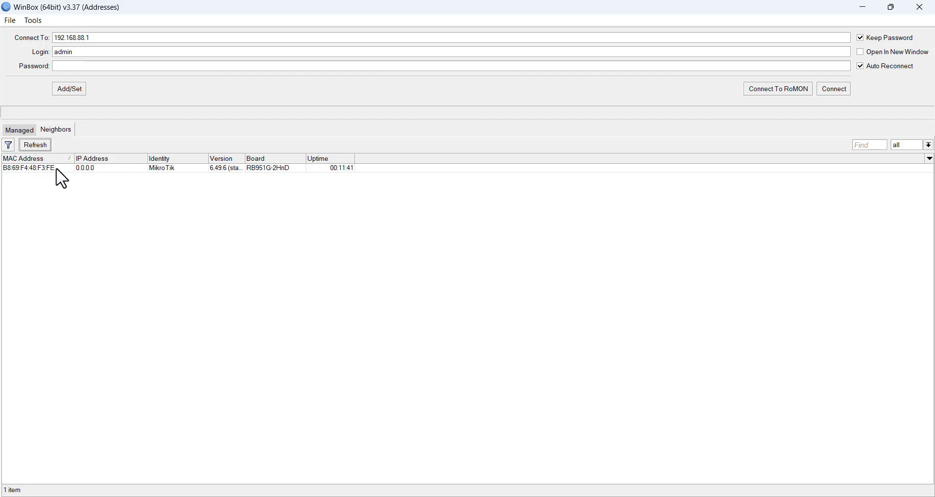
click(42, 168)
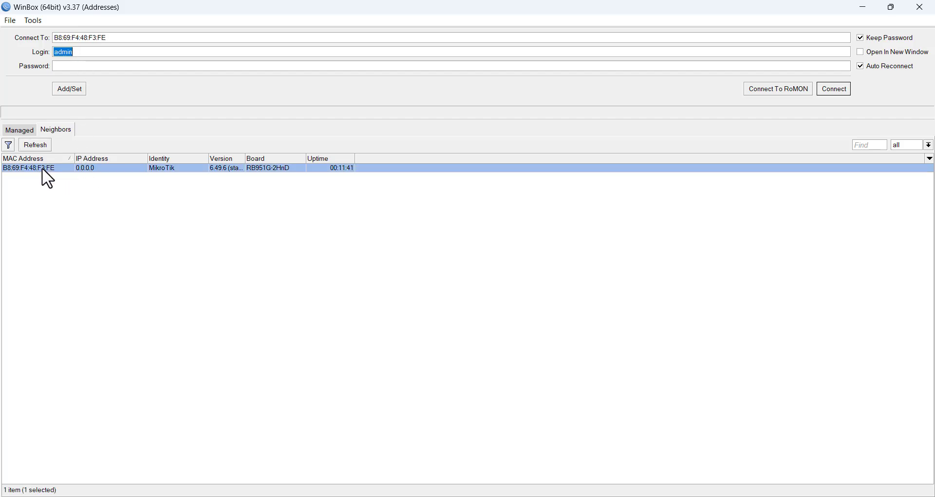
click(105, 68)
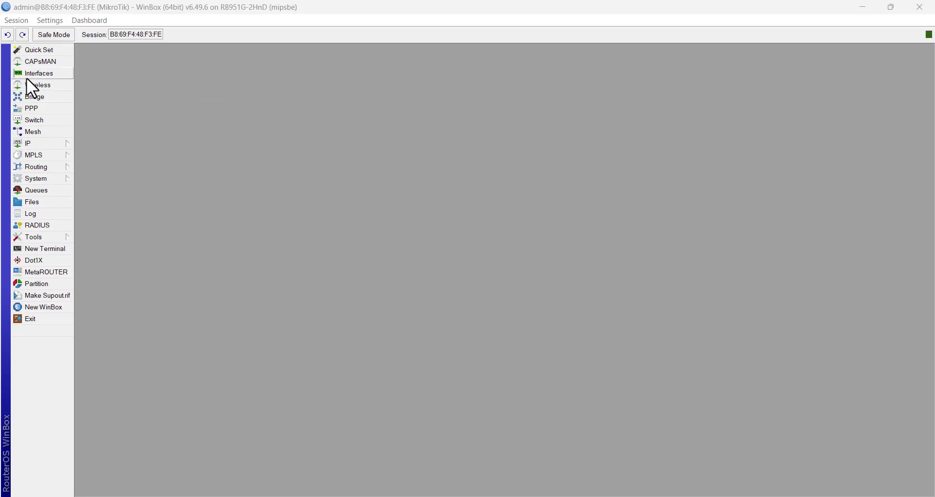
Step: Open the Interface List and bring up ether1's General properties
click(47, 74)
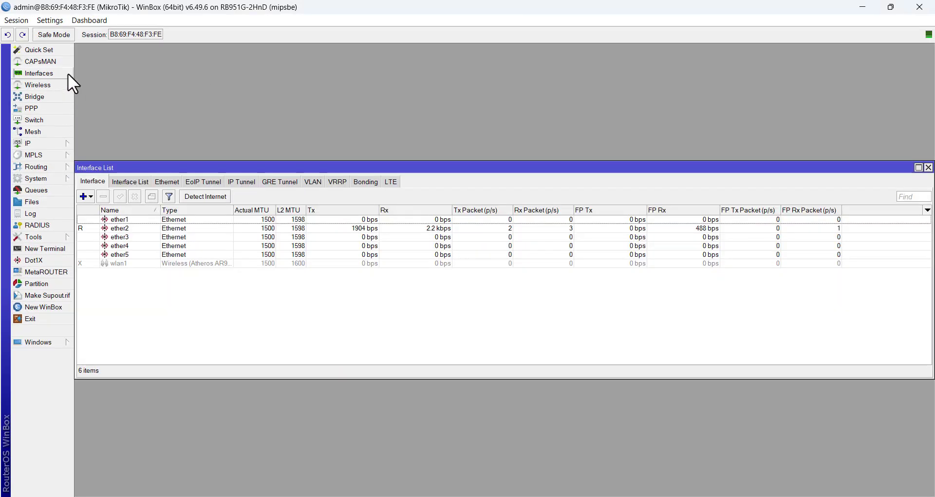
click(119, 220)
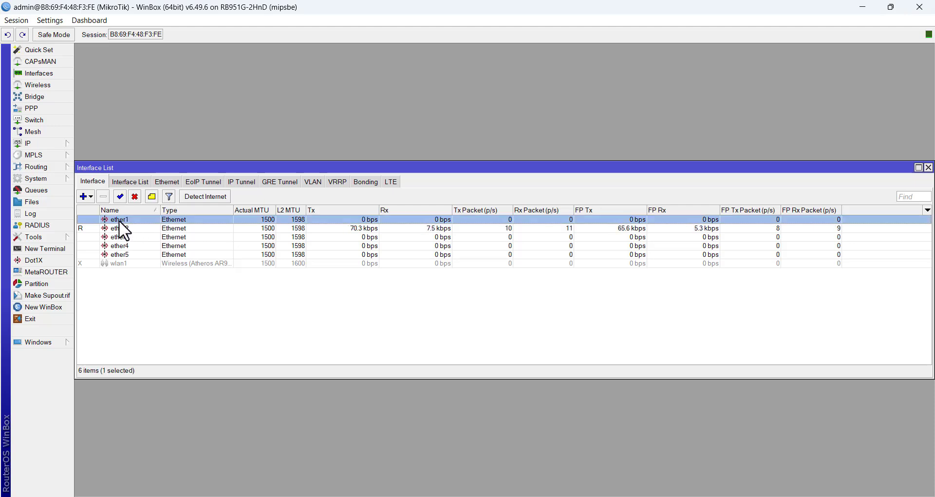
click(122, 228)
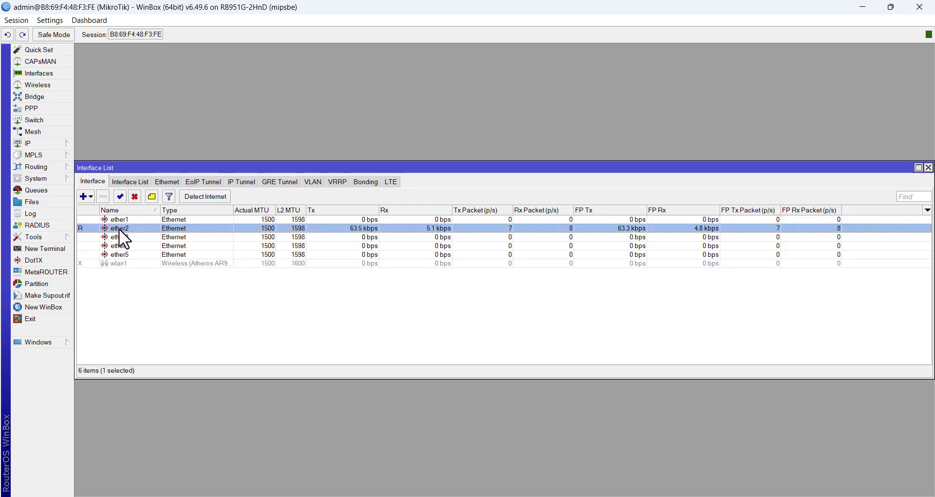
click(119, 262)
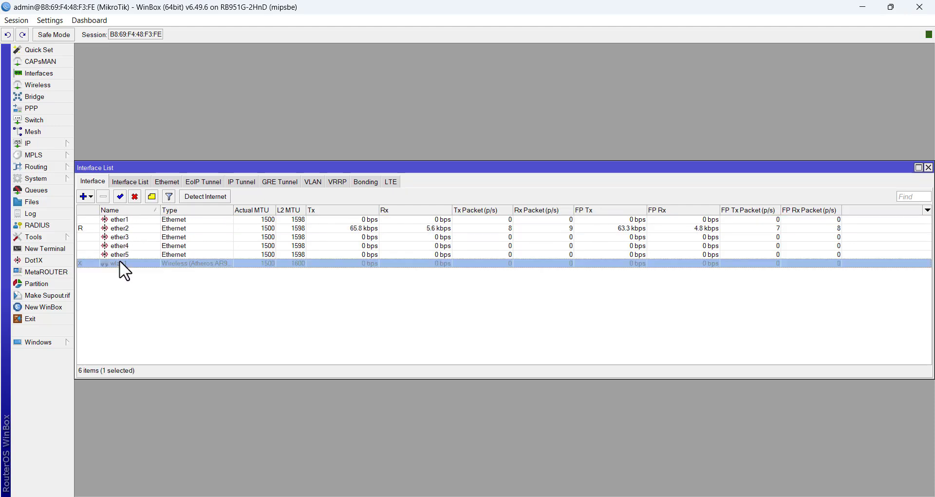
click(118, 219)
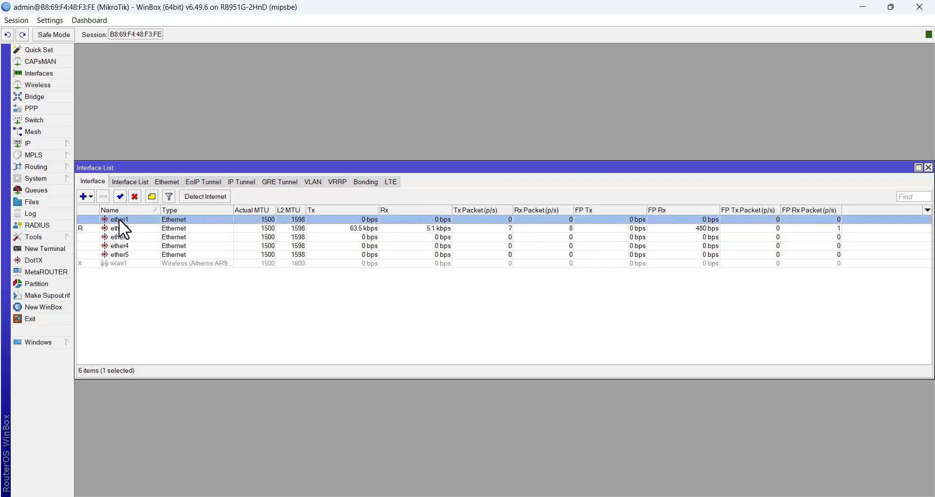
double_click(119, 220)
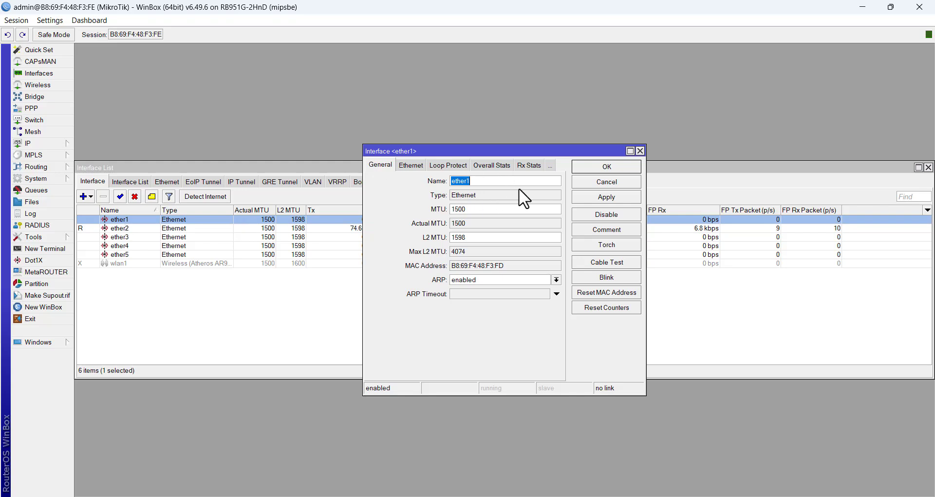
Step: Rename ether1 to ether1_WAN and close its properties
click(483, 181)
text(_WAN)
click(613, 197)
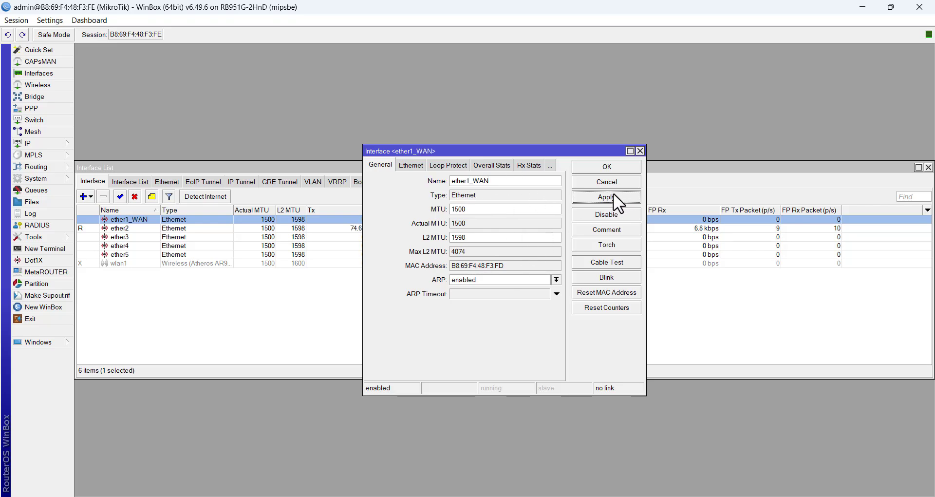
click(599, 168)
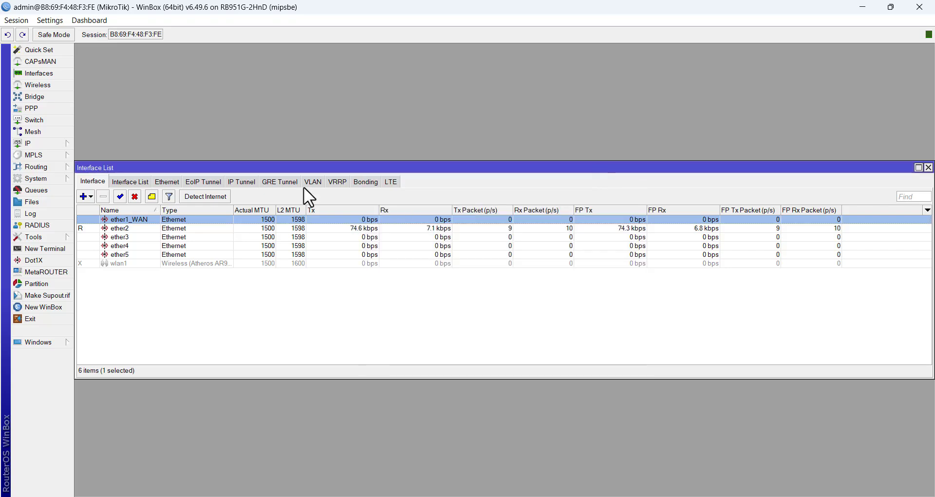
Step: Select ether2 through ether5 and wlan1 in turn in the Interface List
click(127, 230)
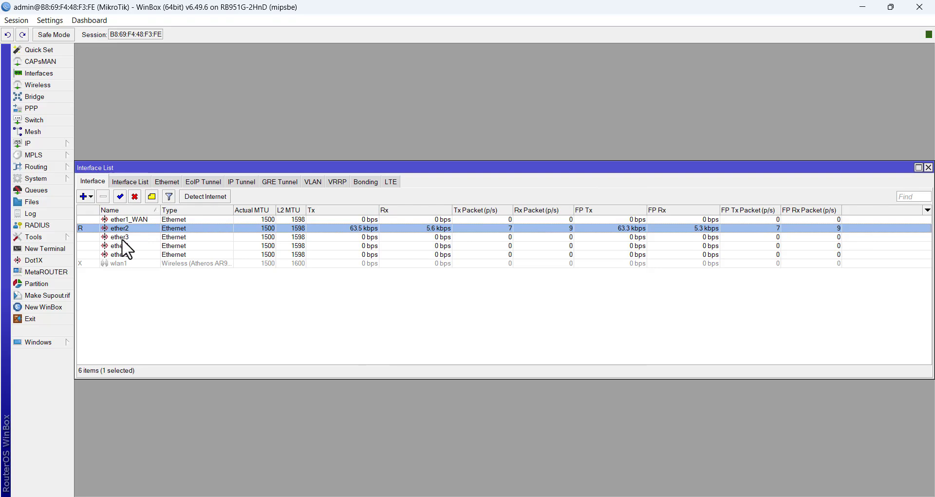
click(122, 239)
click(121, 245)
click(124, 251)
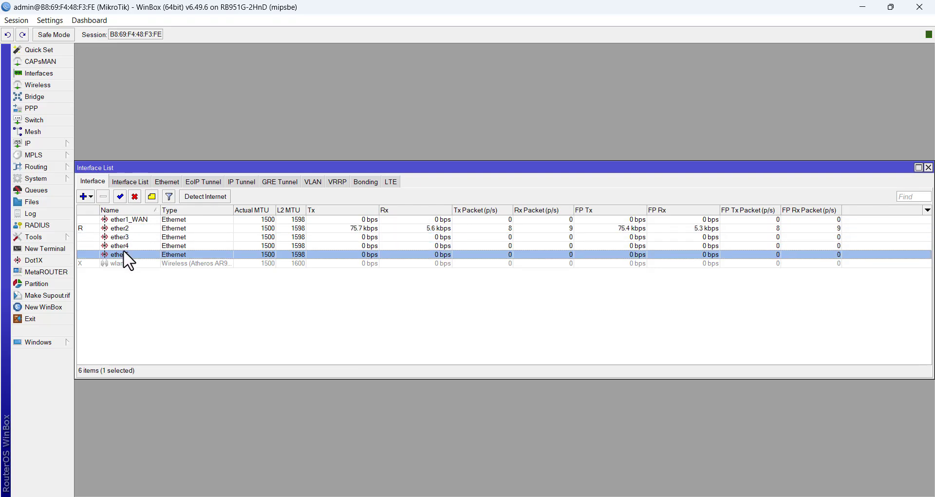
click(119, 263)
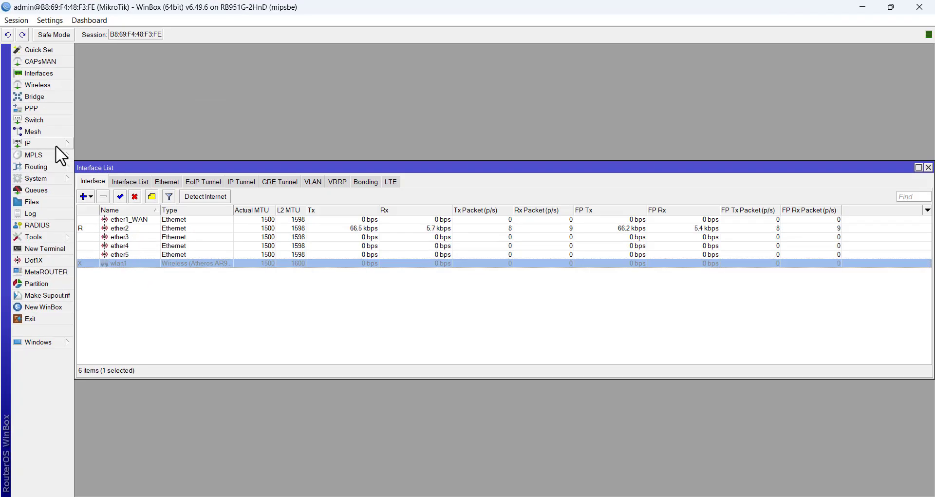
Step: Create bridge1 with default settings in the Bridge window and view its empty Ports list
click(39, 97)
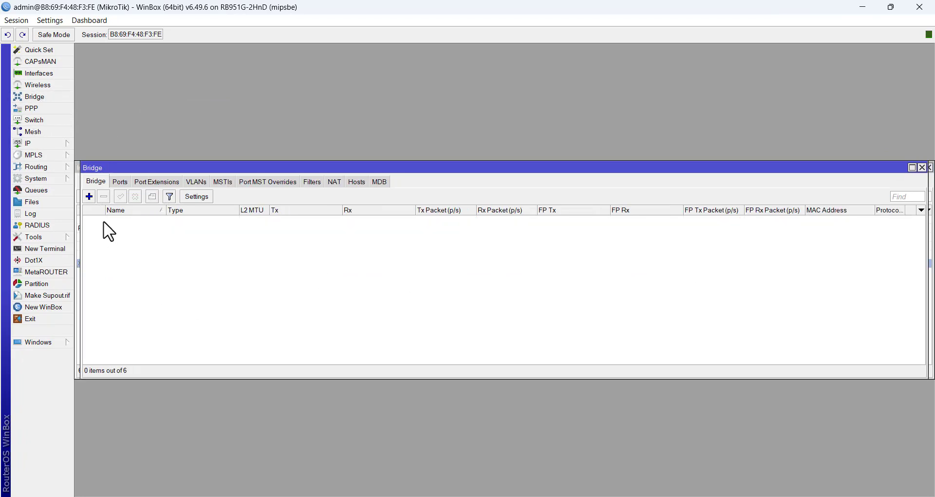
click(90, 198)
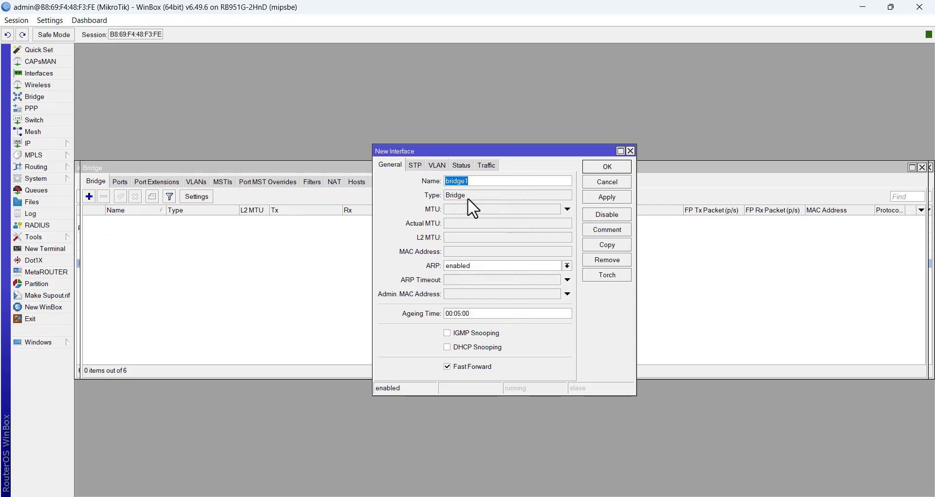
click(480, 182)
click(470, 194)
click(608, 199)
click(612, 166)
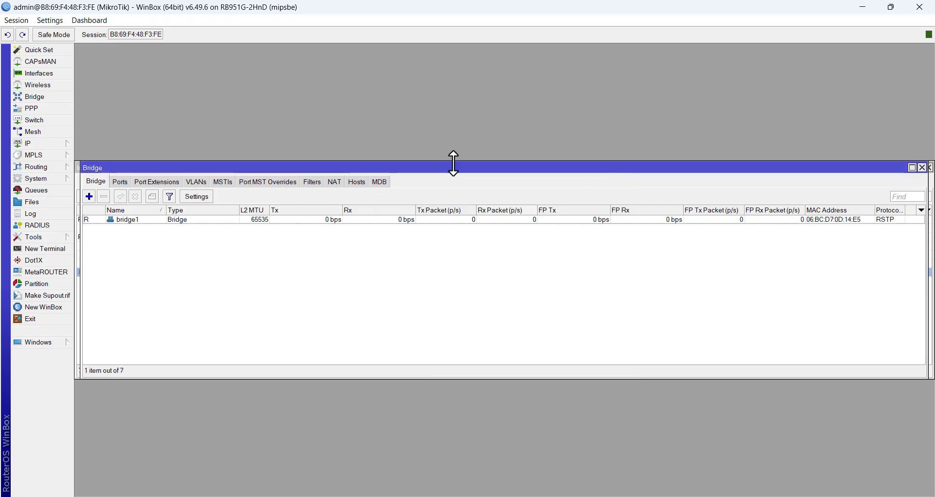
click(117, 182)
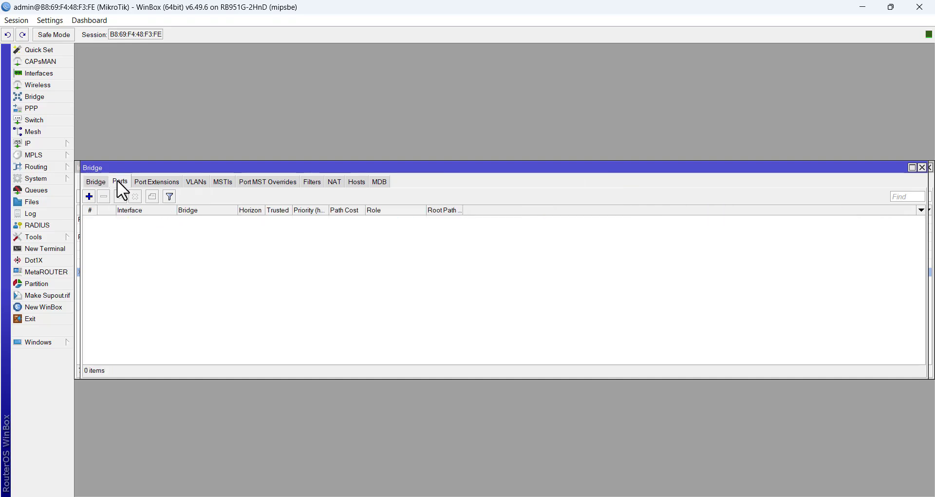
Step: Add ether2 as a port of bridge1
click(89, 198)
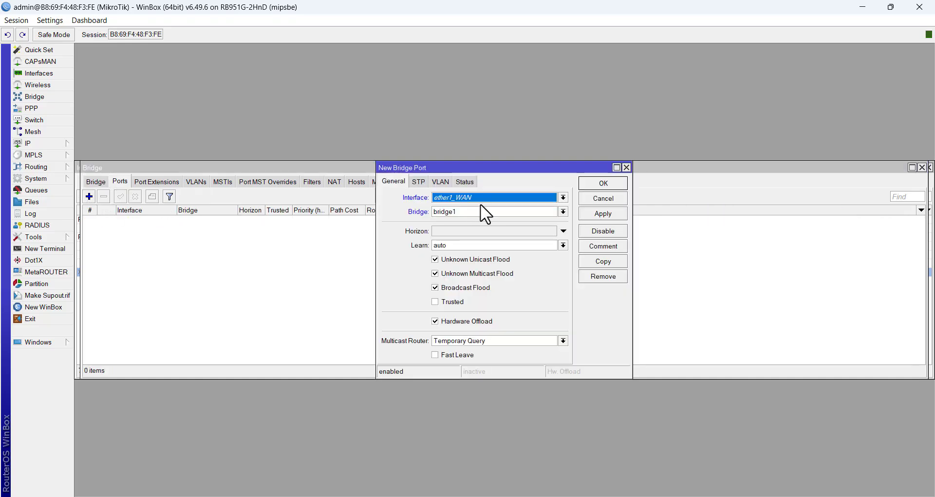
click(483, 197)
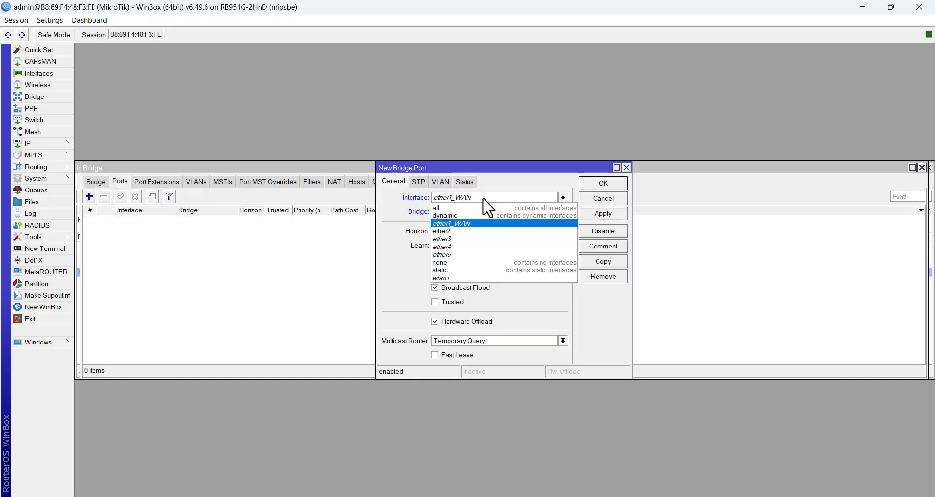
click(460, 231)
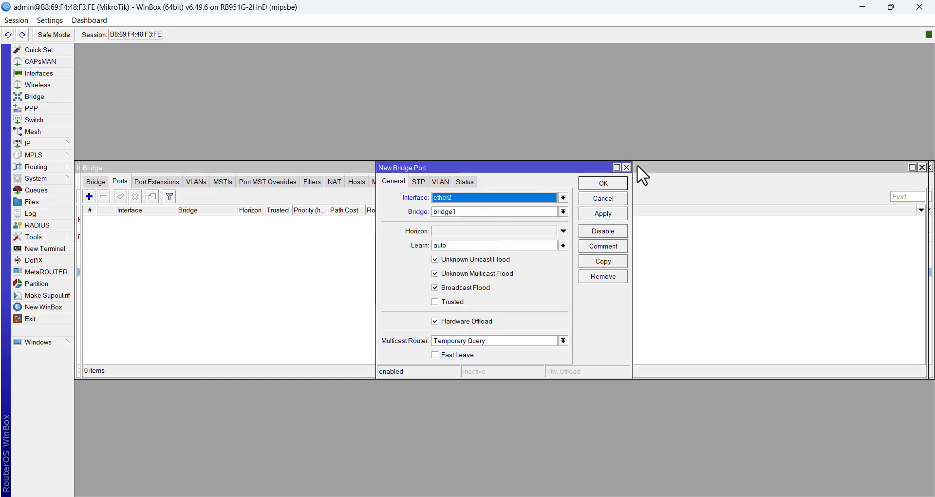
click(604, 214)
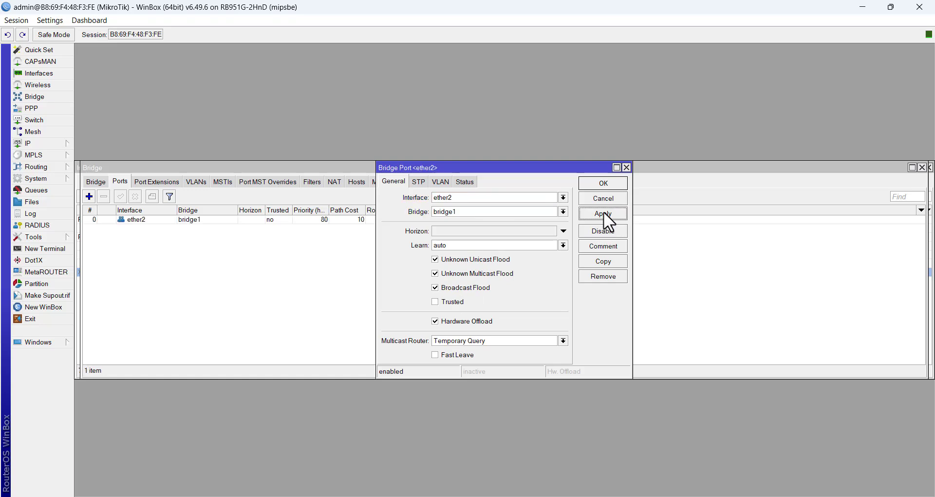
click(603, 183)
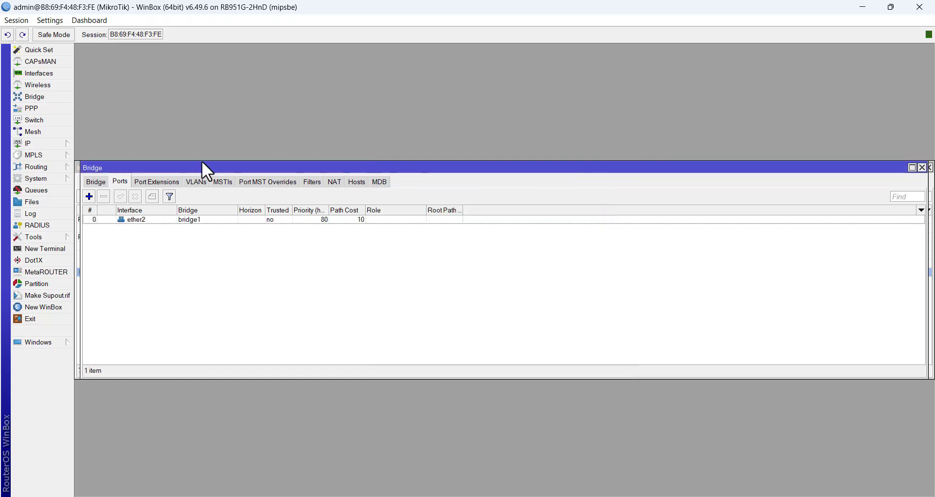
Step: Add wlan1 as a port of bridge1 and close the Bridge window
click(88, 196)
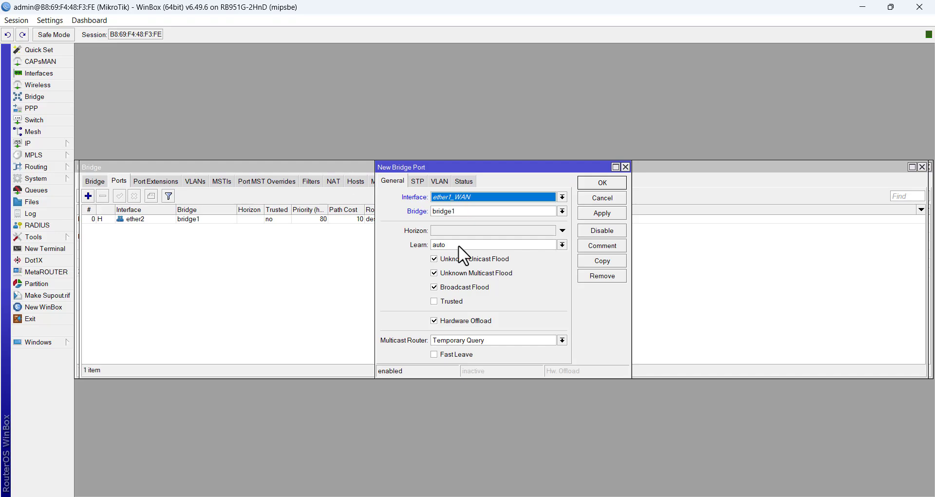
click(472, 195)
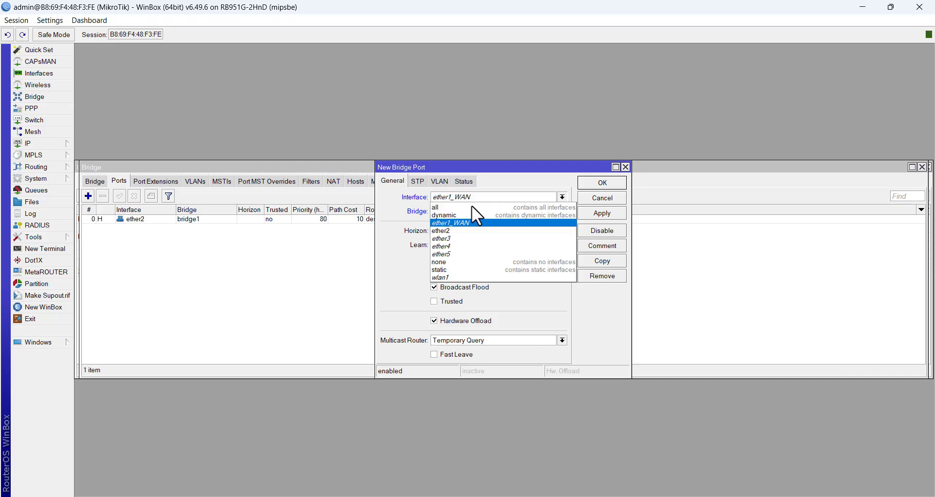
click(452, 276)
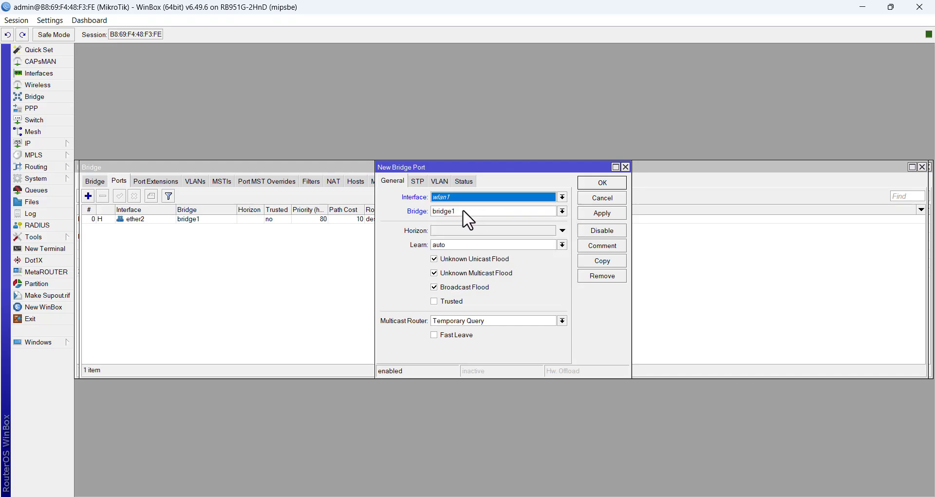
click(597, 214)
click(608, 183)
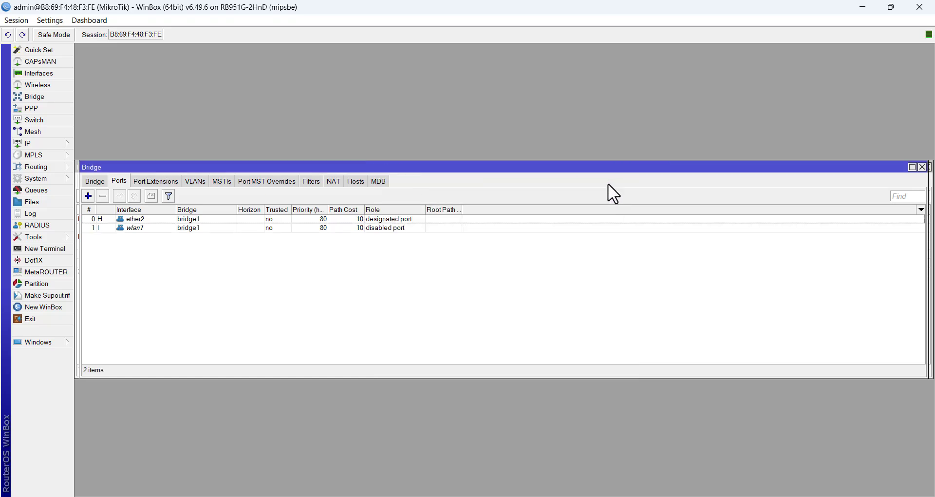
click(924, 167)
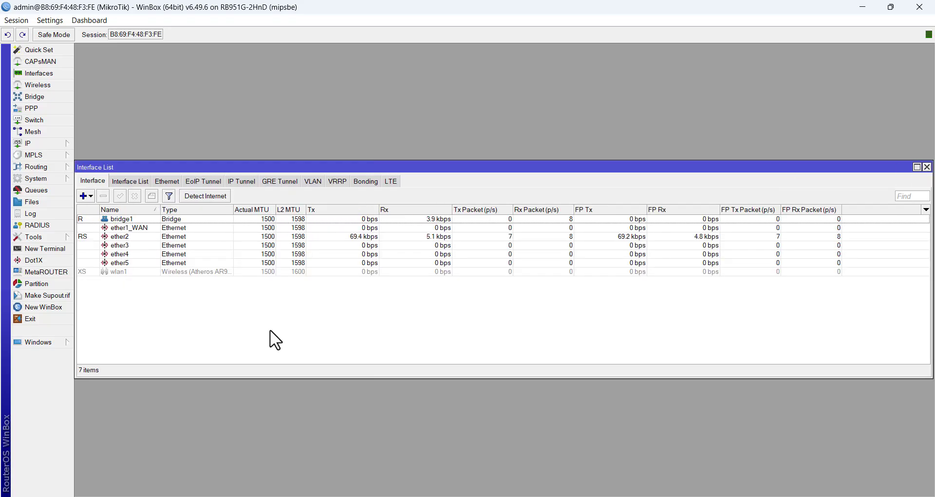
Step: Enable the wlan1 wireless interface in the Interface List
click(94, 272)
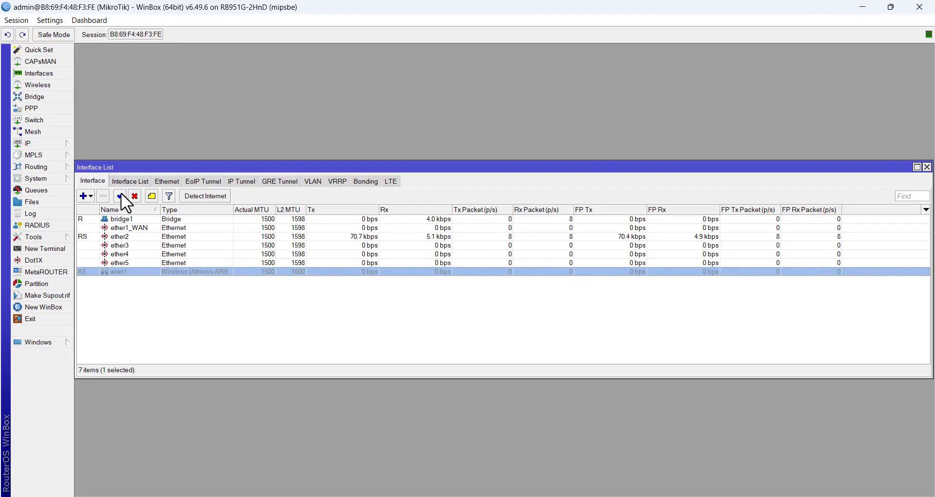
click(120, 195)
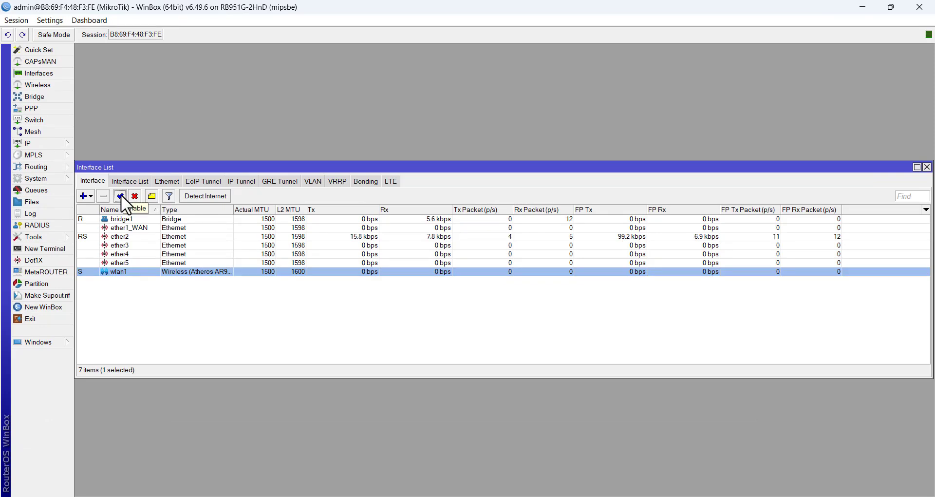
click(122, 220)
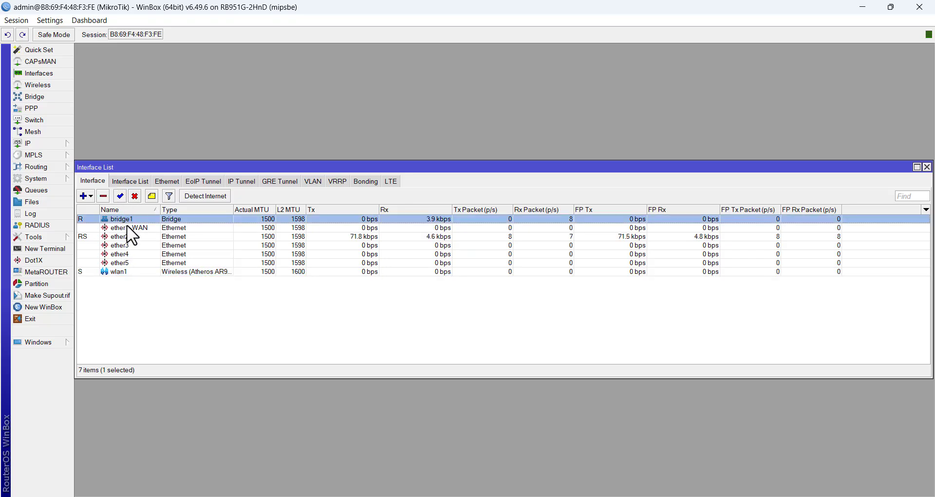
click(126, 229)
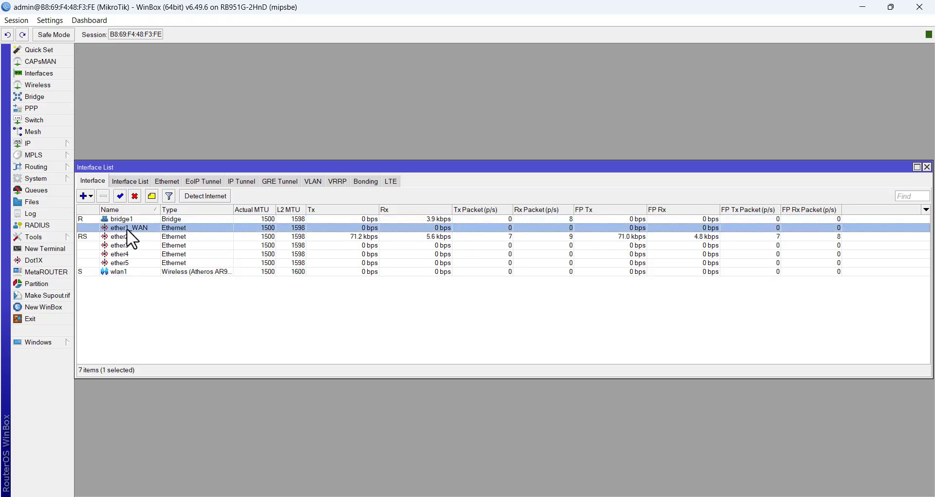
click(122, 271)
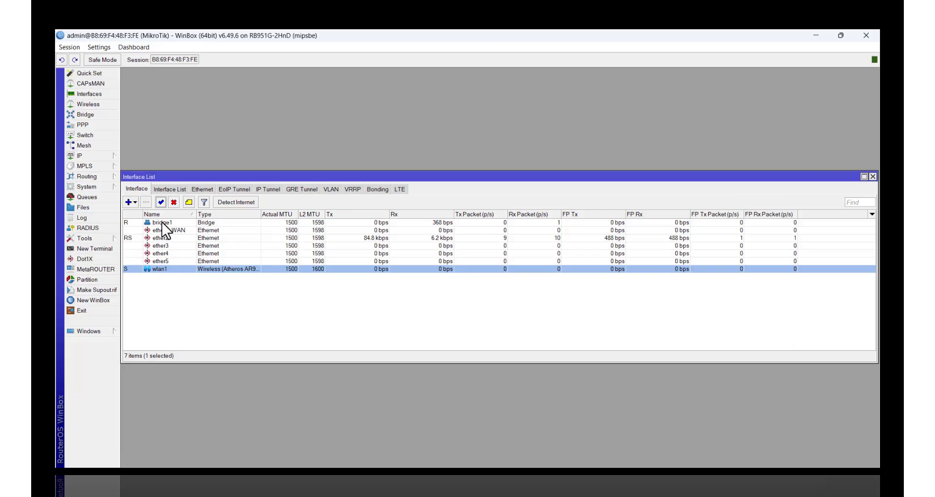
Step: Open bridge1's interface properties on the General settings
click(121, 218)
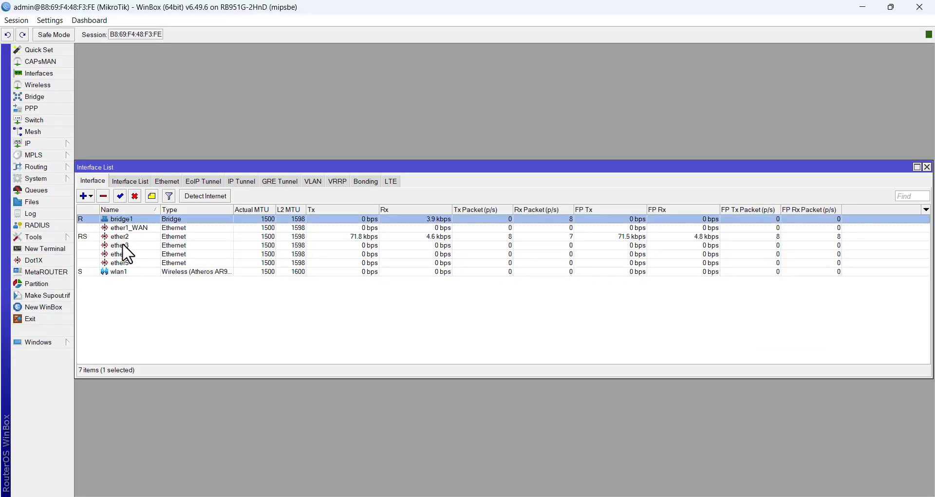
click(126, 227)
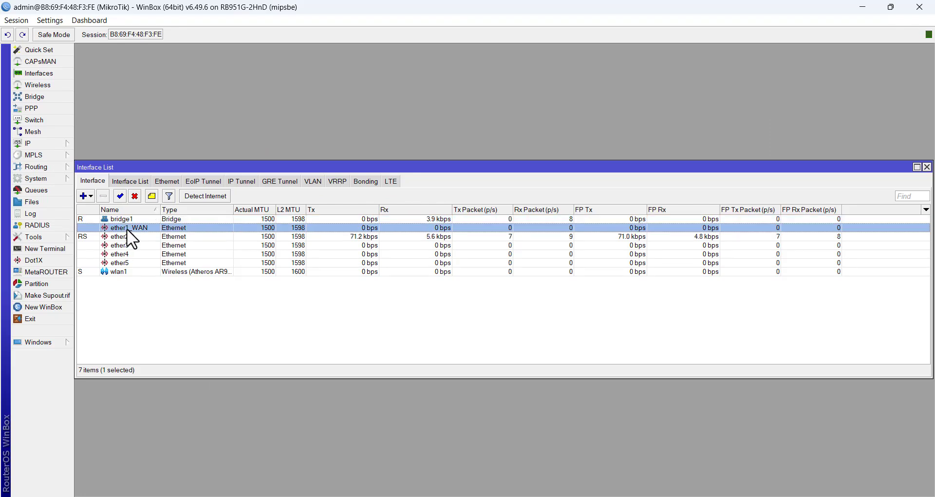
click(122, 271)
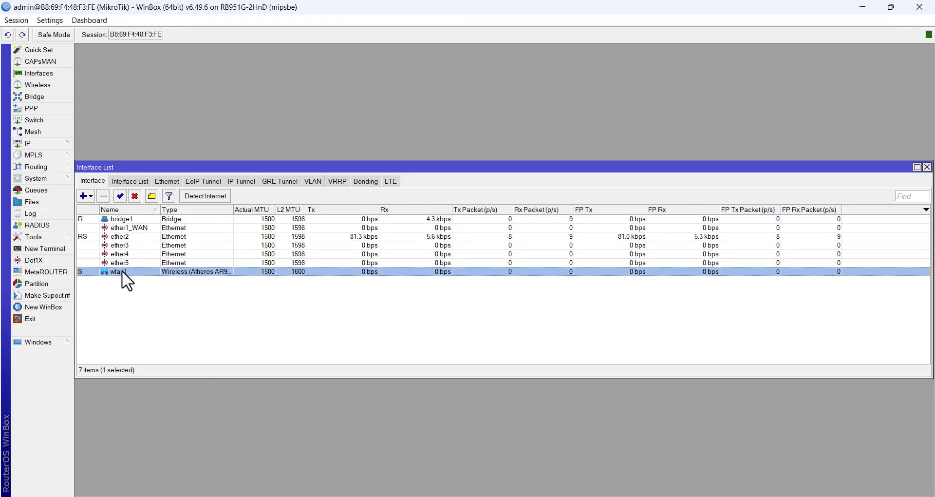
double_click(124, 219)
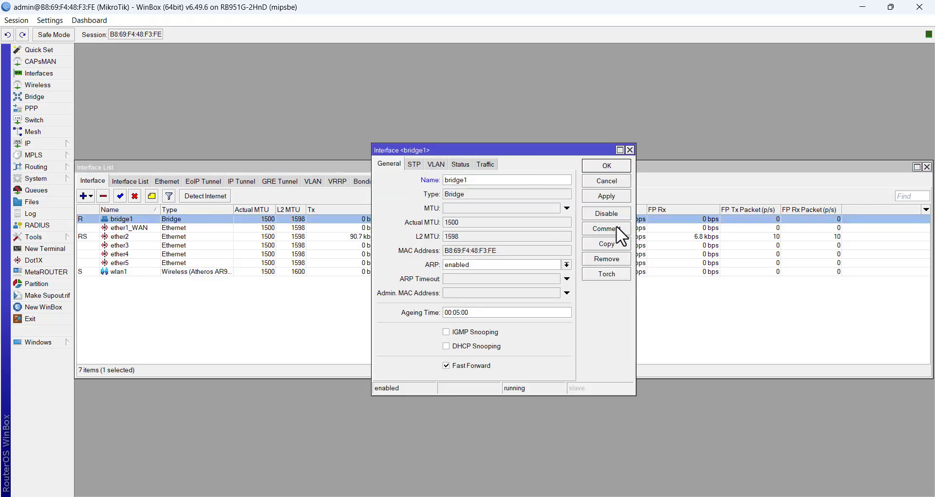
Step: Give bridge1 the comment LAN and close its settings
click(616, 227)
text(LAN)
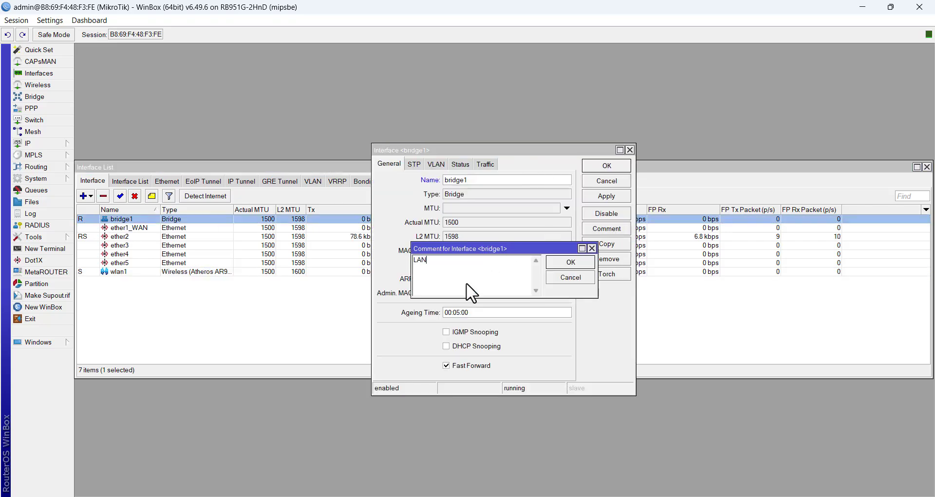
click(576, 268)
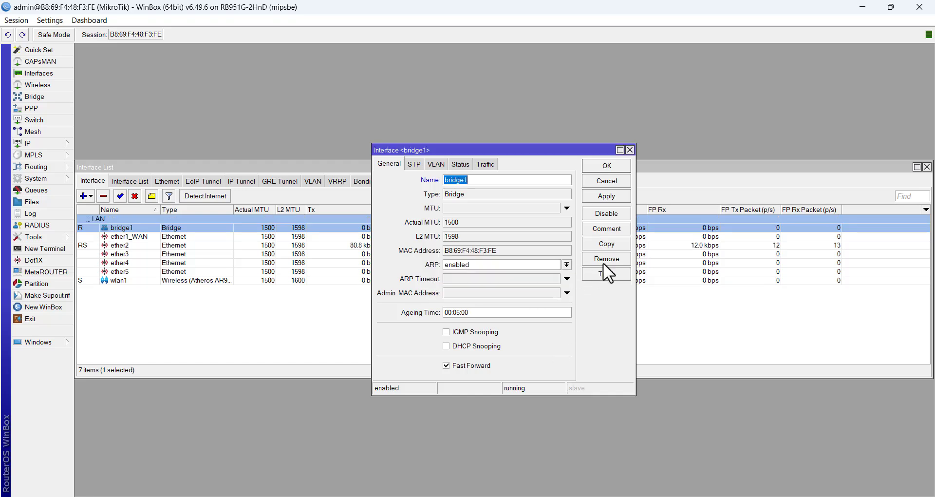
click(609, 195)
click(609, 167)
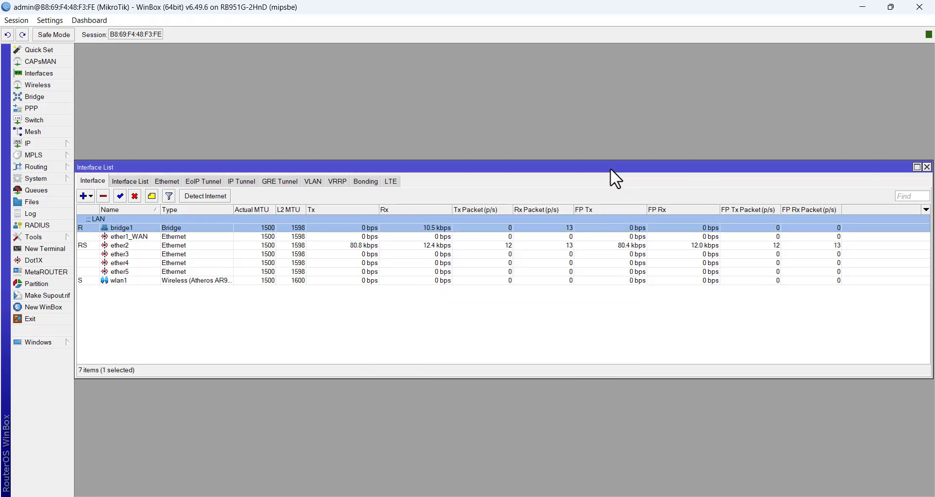
click(84, 289)
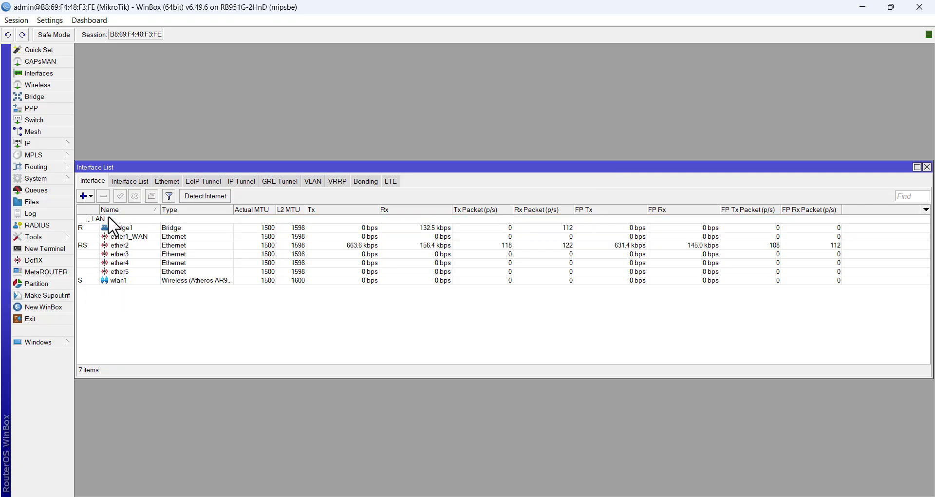
Step: Give ether1_WAN the comment WAN and check both comments in the list
click(129, 238)
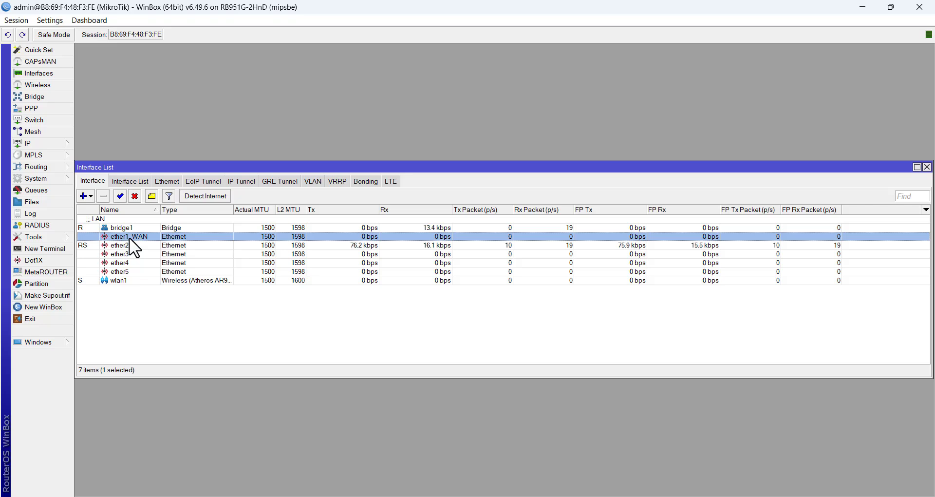
double_click(129, 238)
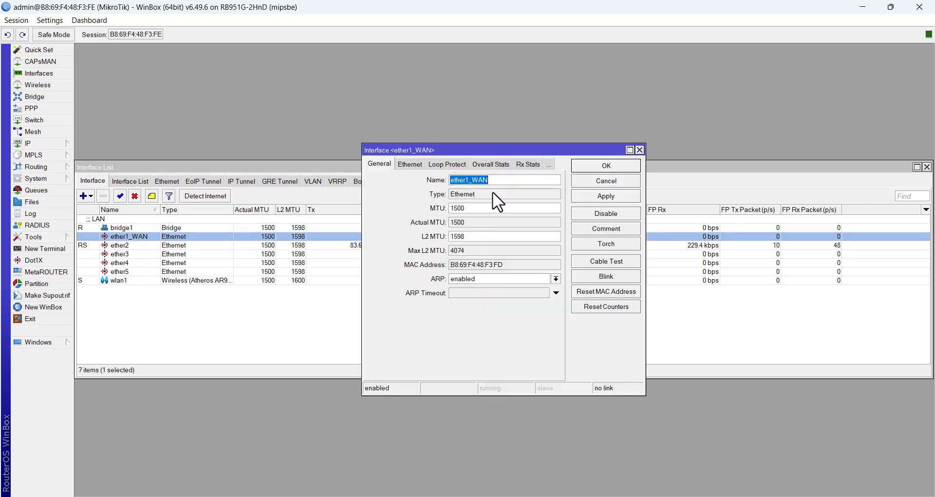
click(506, 180)
click(601, 230)
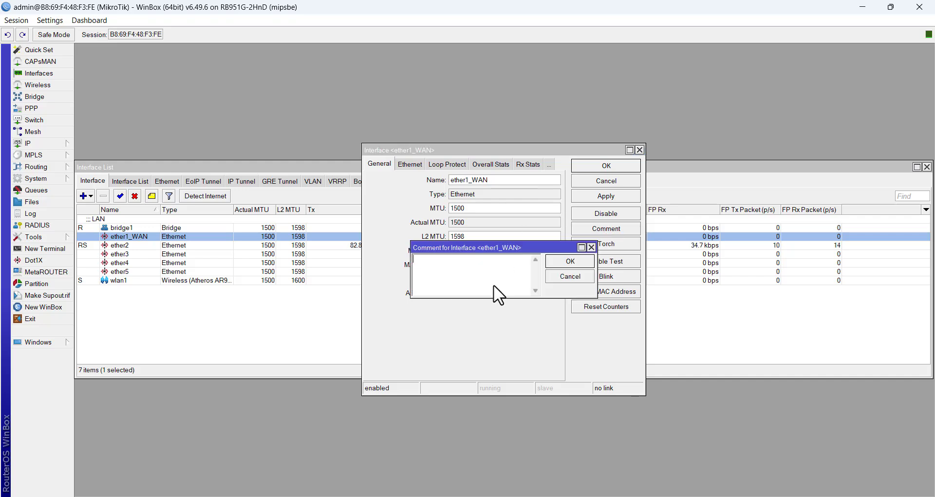
text(WAN)
click(571, 261)
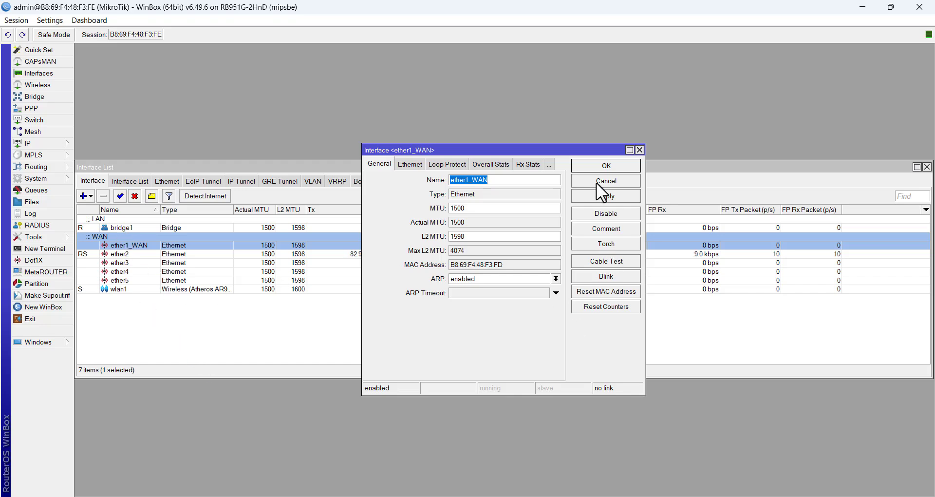
click(607, 166)
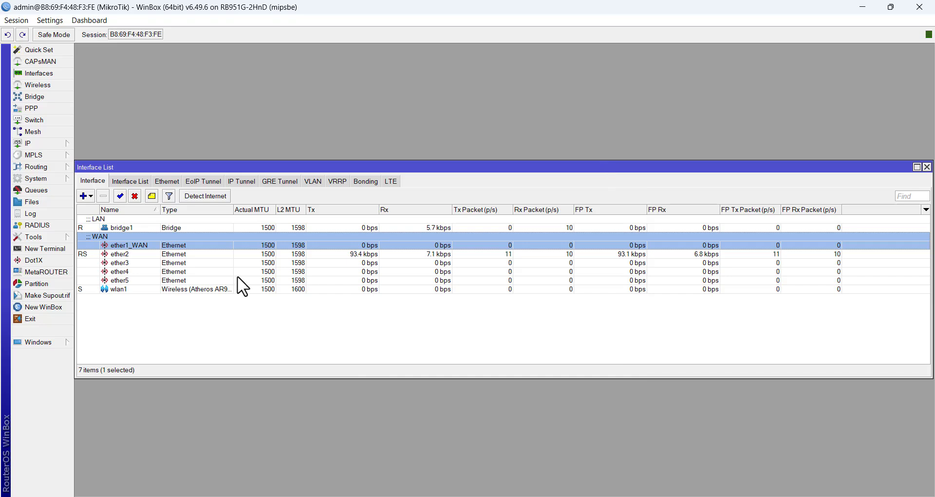
click(122, 227)
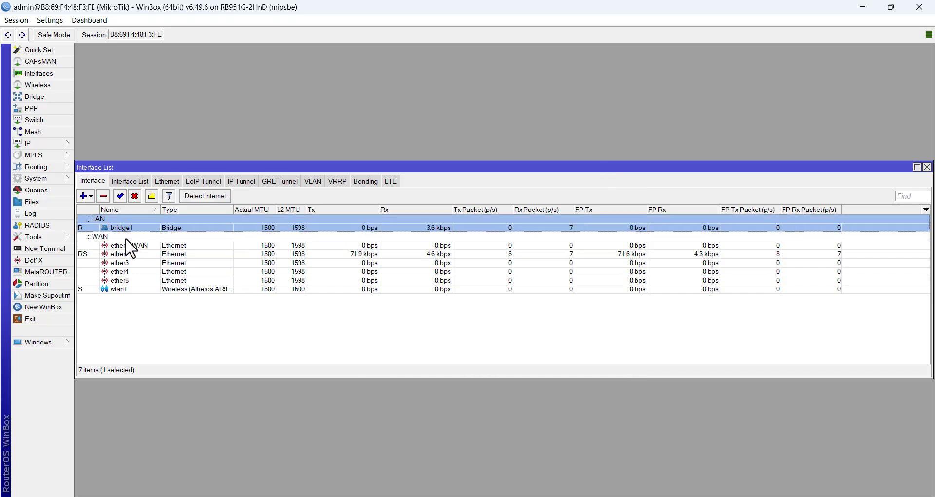
click(126, 238)
click(118, 221)
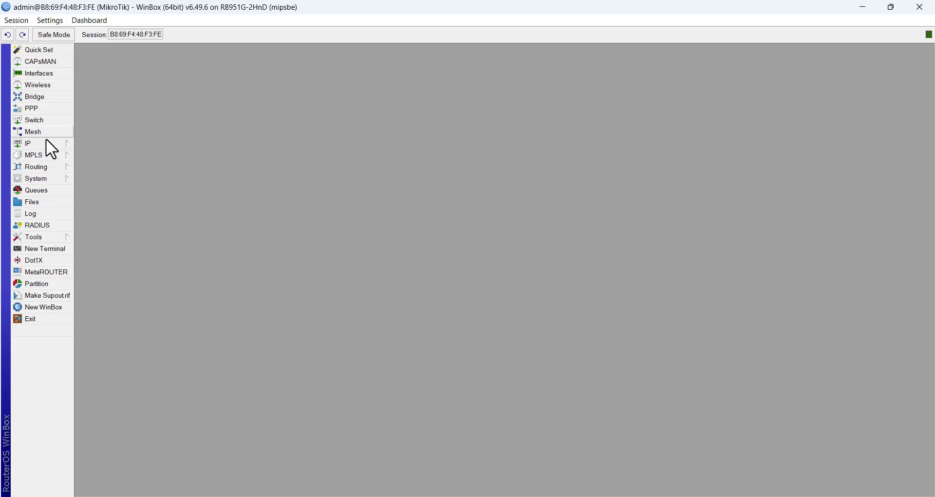
Step: Add IP address 172.16.16.120/24 on interface ether1_WAN under IP > Addresses
click(49, 141)
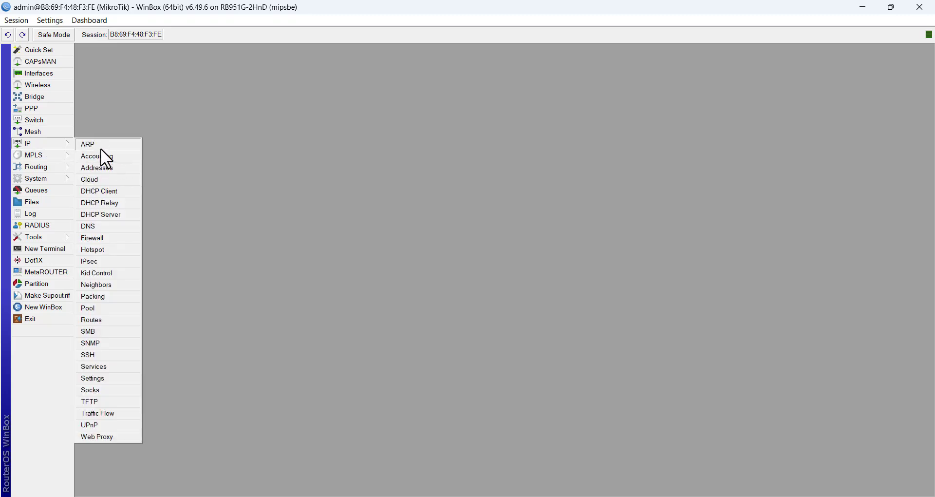
click(115, 170)
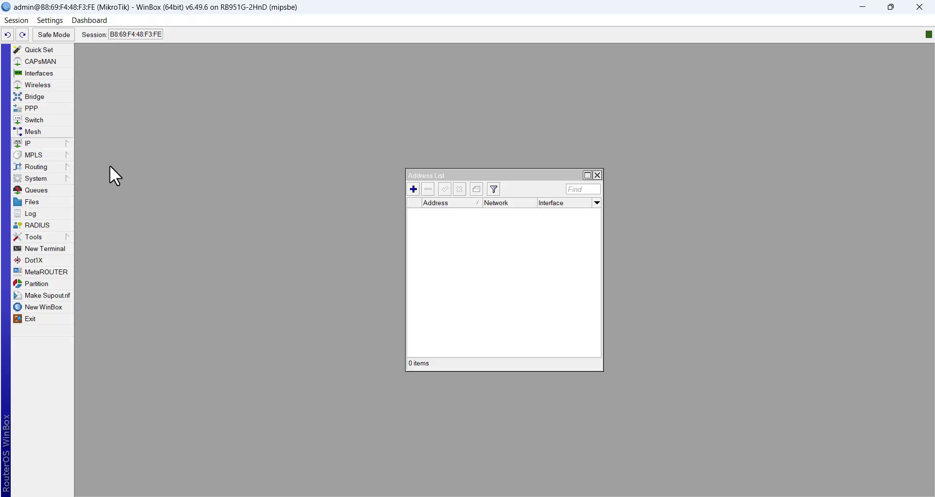
click(414, 190)
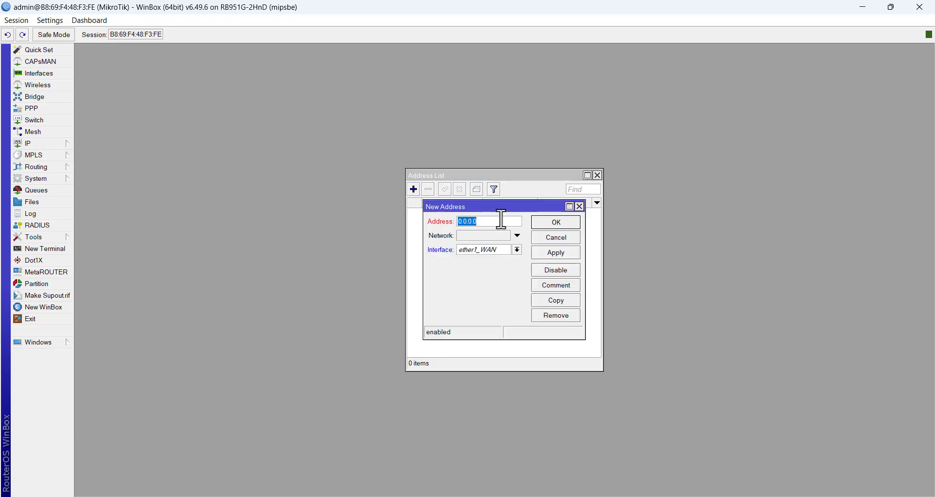
text(172.16.16.120/24)
click(517, 250)
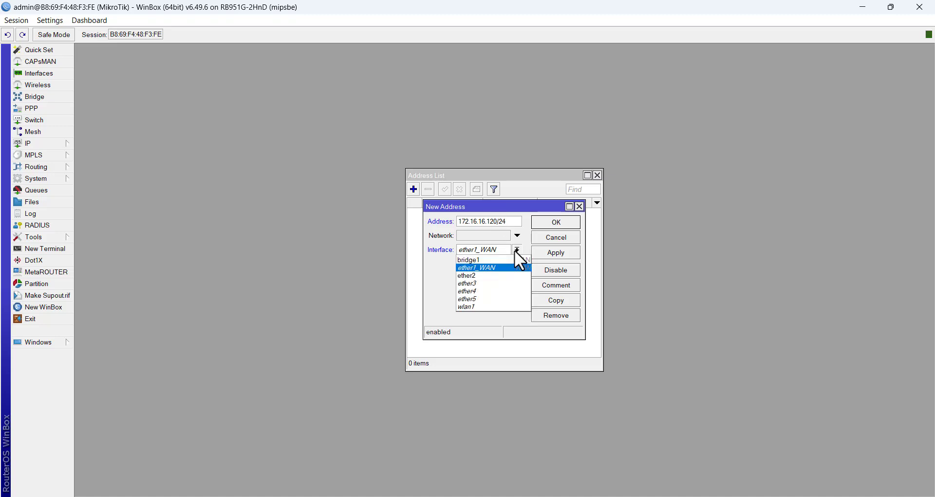
click(492, 269)
click(559, 252)
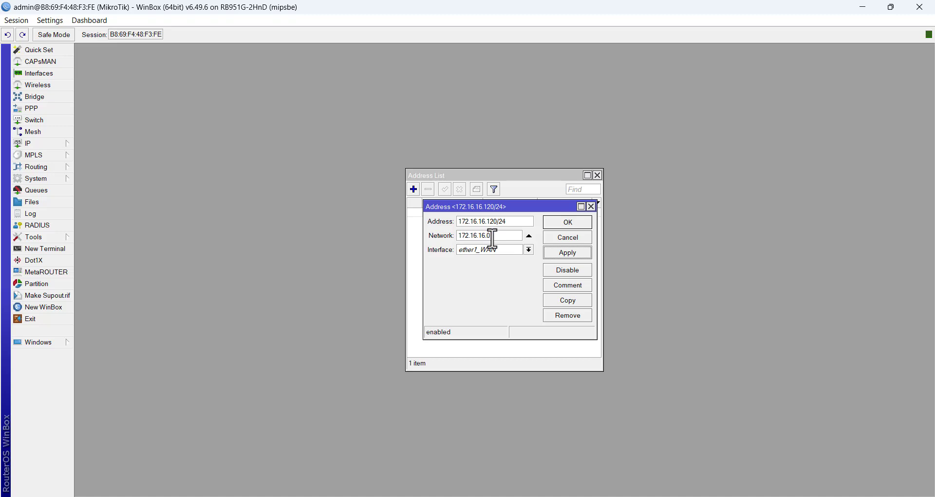
click(568, 225)
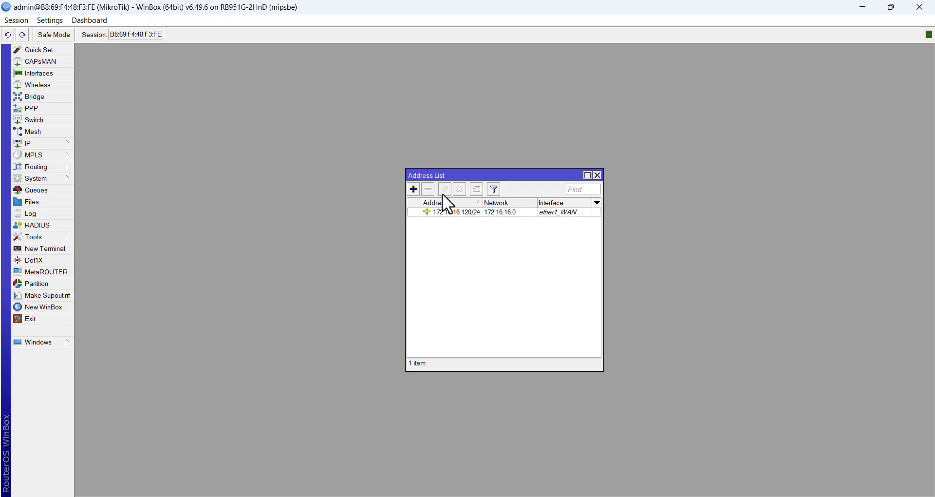
Step: Assign the LAN address 192.168.1.1/24 to interface bridge1
click(414, 190)
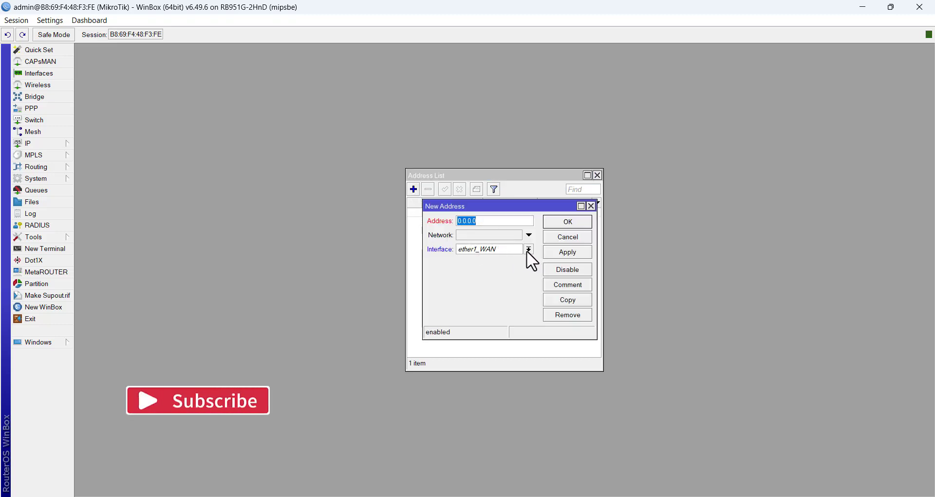
click(528, 249)
click(475, 259)
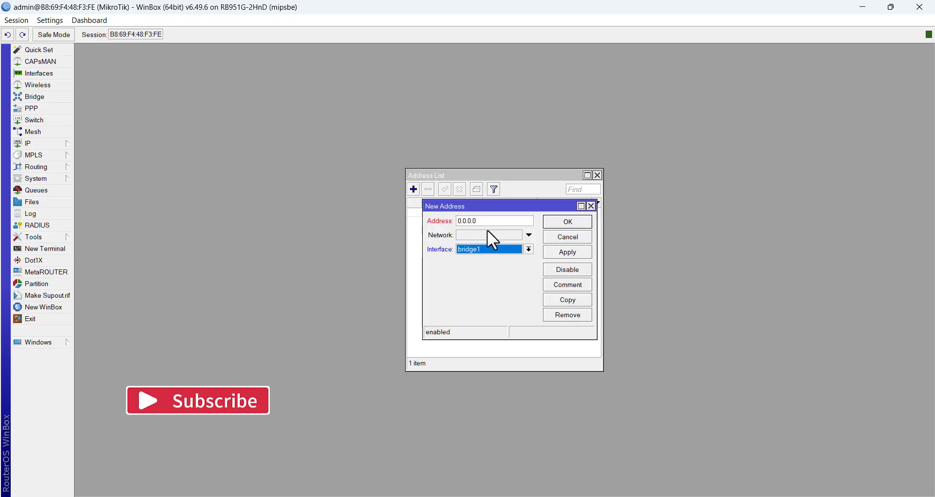
click(480, 221)
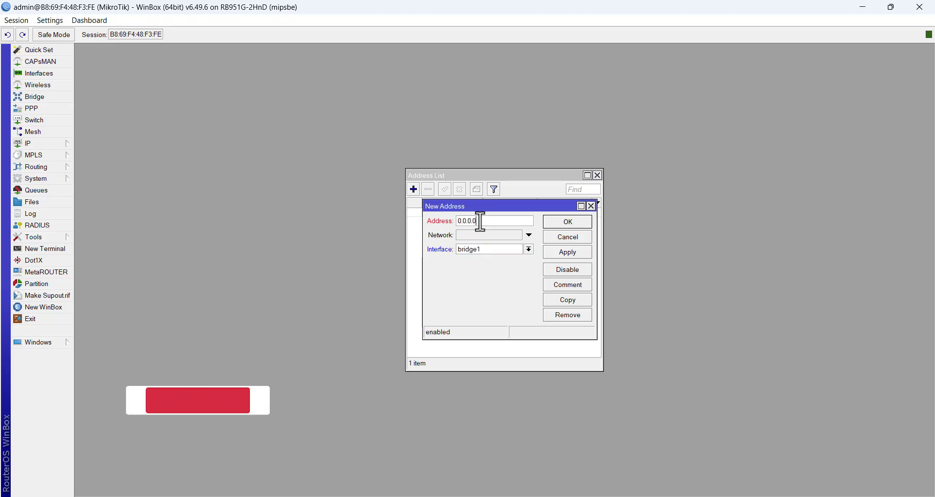
key(BackSpace)
key(BackSpace)
key(BackSpace)
key(BackSpace)
key(BackSpace)
key(BackSpace)
key(BackSpace)
text(1)
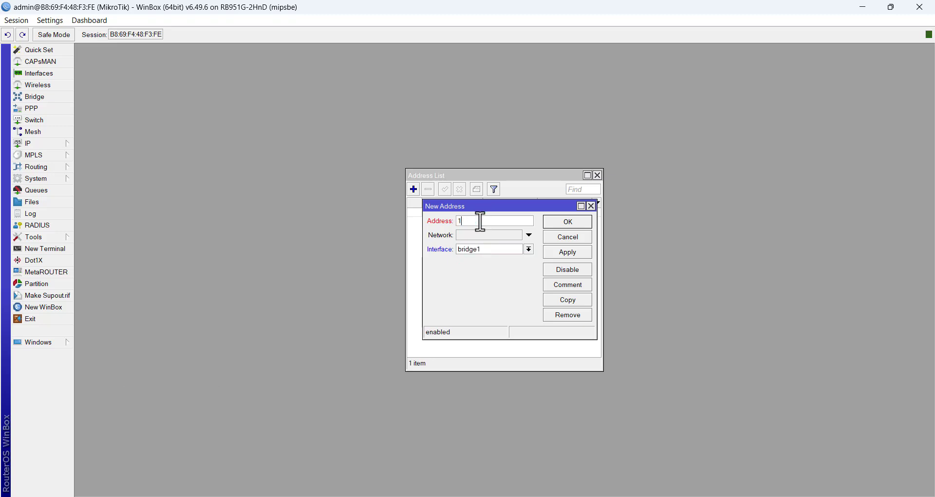
text(92.168.1.1/24)
click(574, 254)
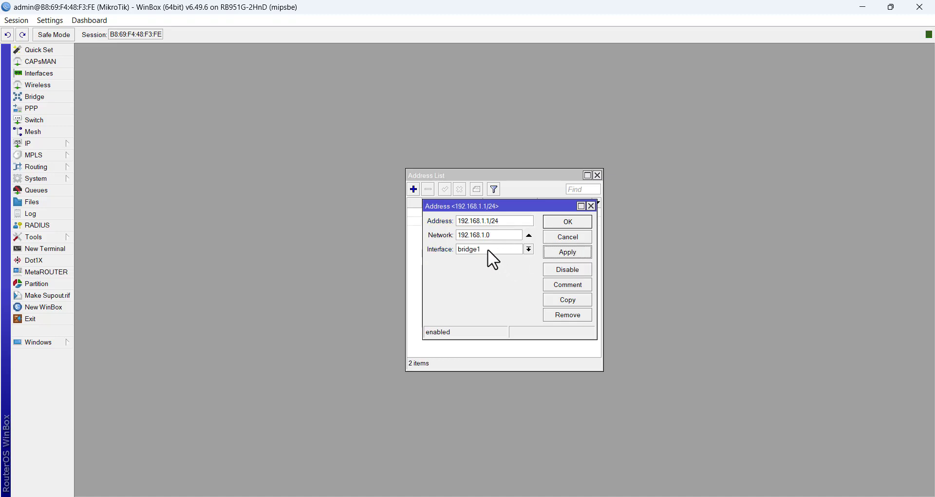
click(491, 236)
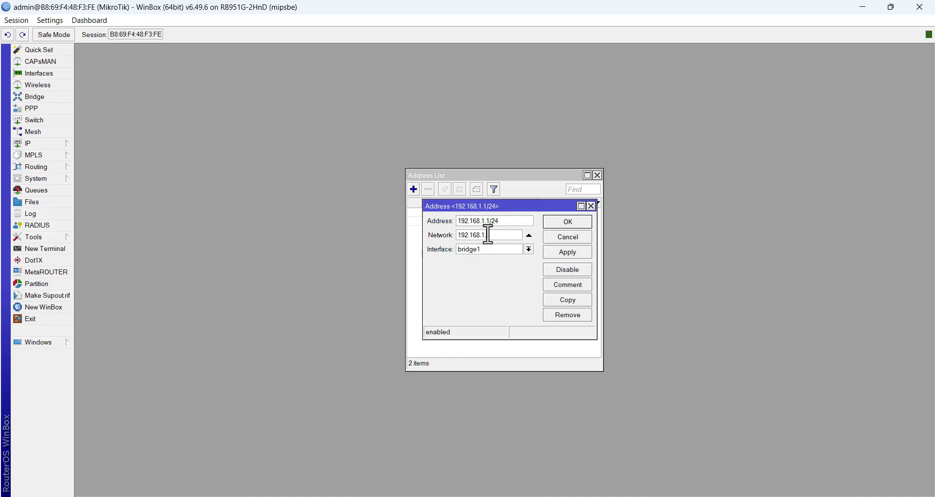
click(565, 225)
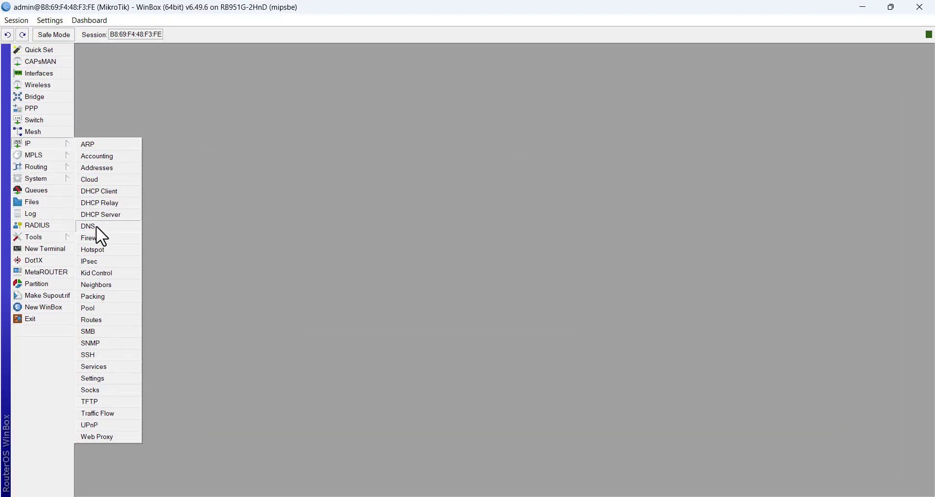
Step: Set router DNS servers to 8.8.8.8 and 4.2.2.2 with Allow Remote Requests enabled
click(95, 227)
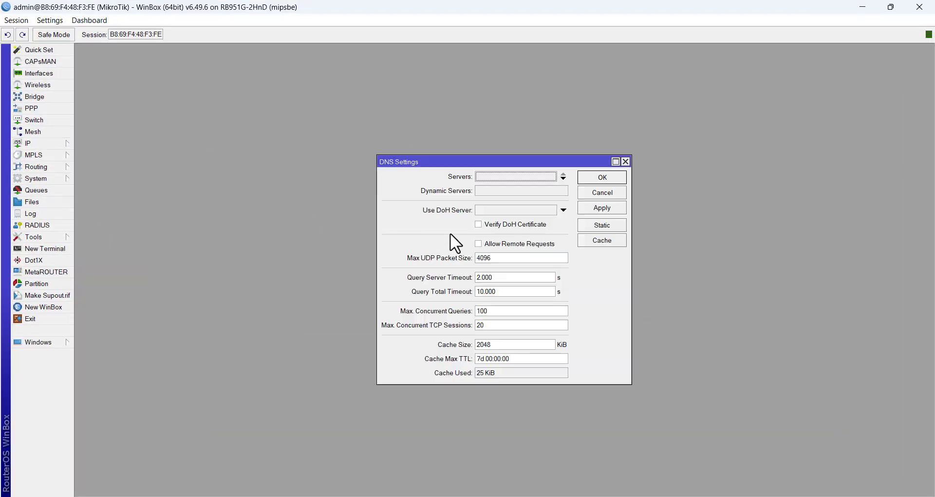
click(564, 179)
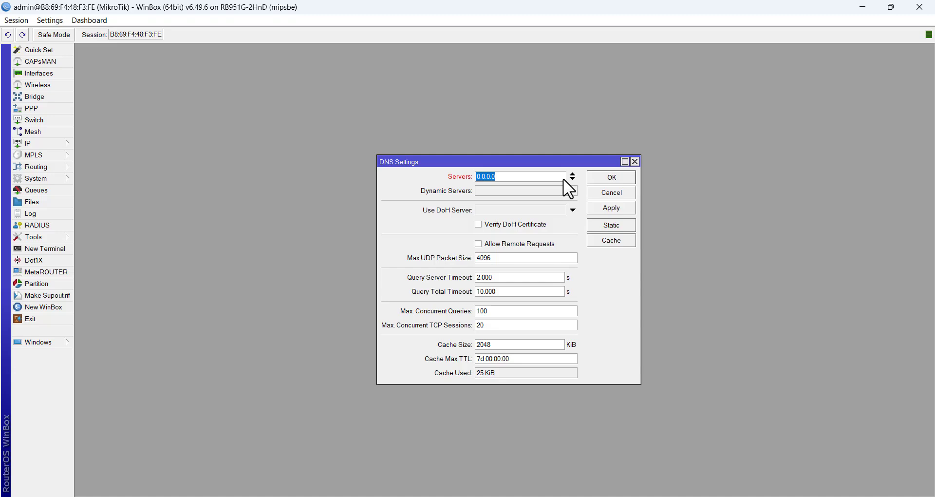
text(8.8.8.8)
click(571, 180)
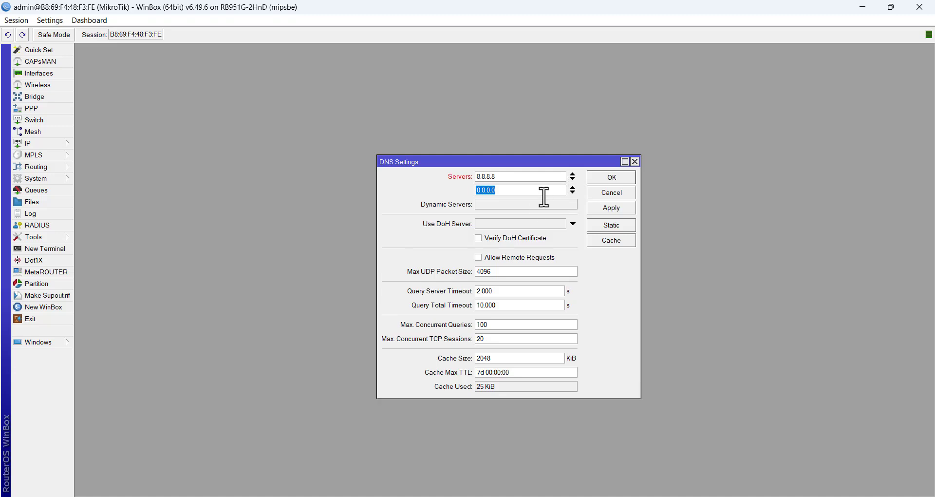
text(4.2.2.2)
click(478, 260)
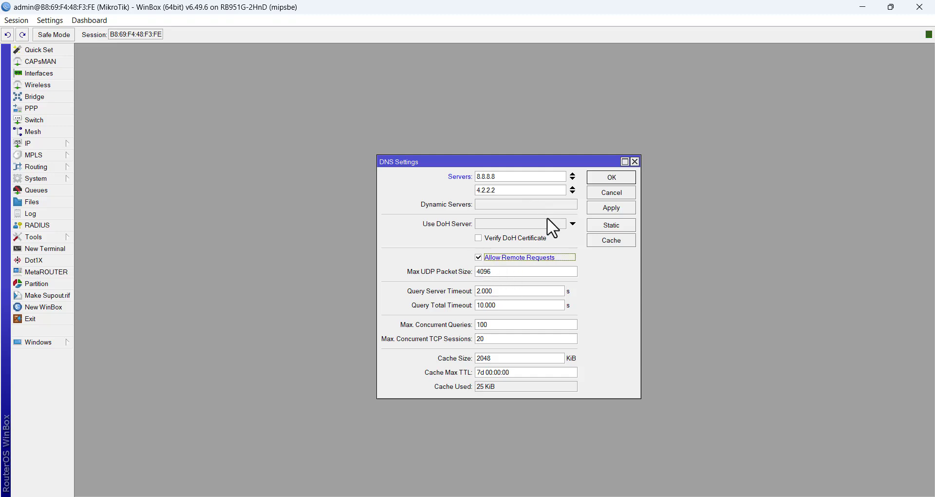
click(612, 207)
click(611, 179)
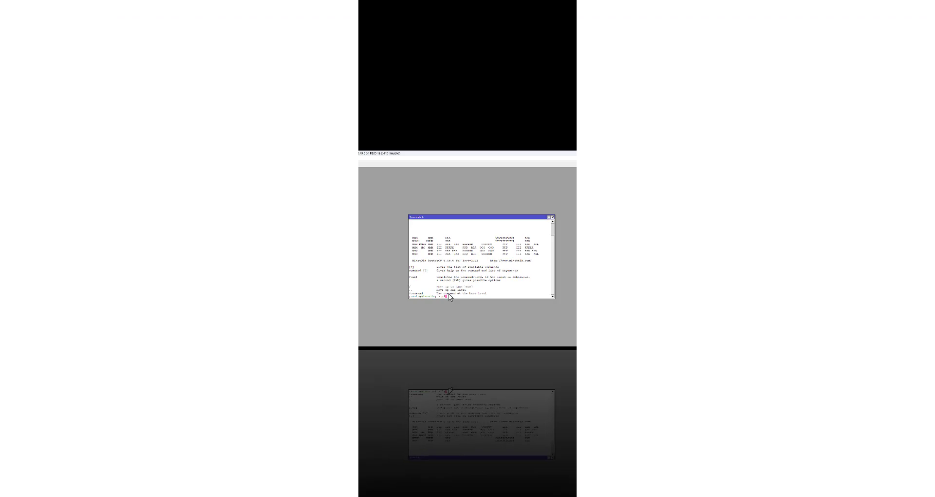
Step: Ping 8.8.8.8 from the terminal and stop it, showing 100% packet loss
text(.8.8.8)
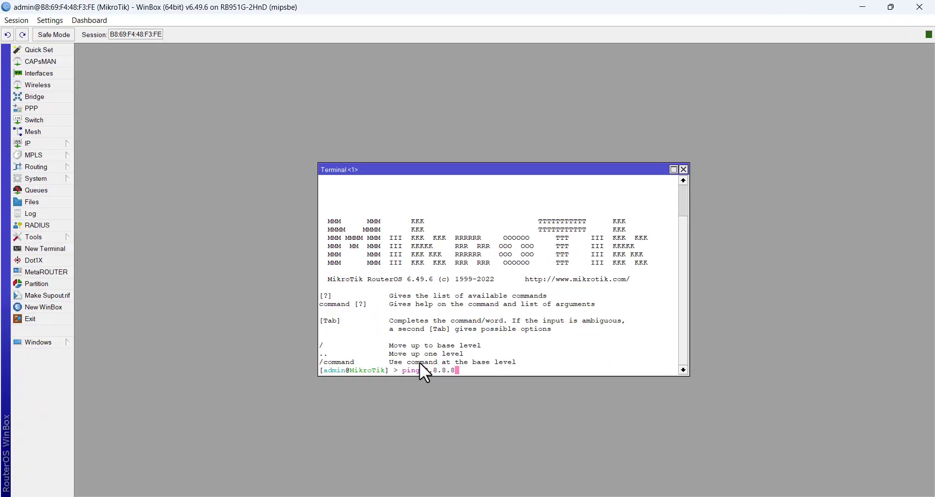
key(Return)
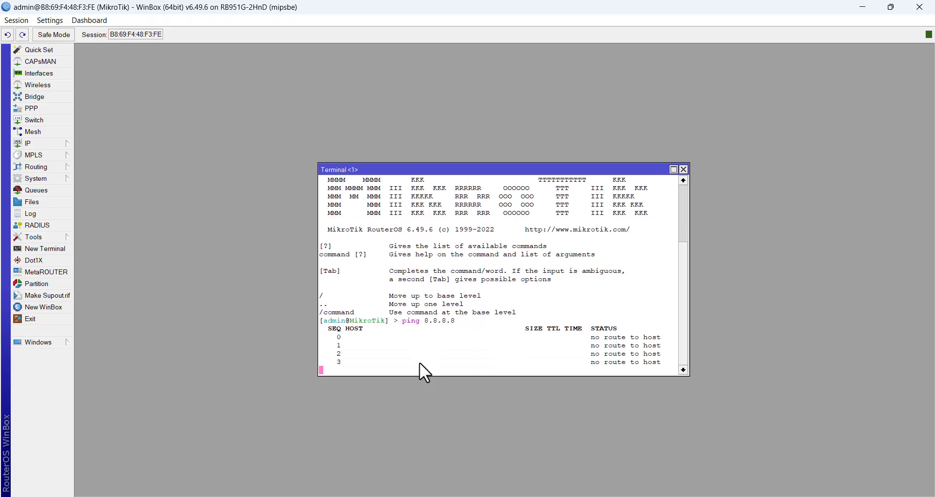
key(ctrl+c)
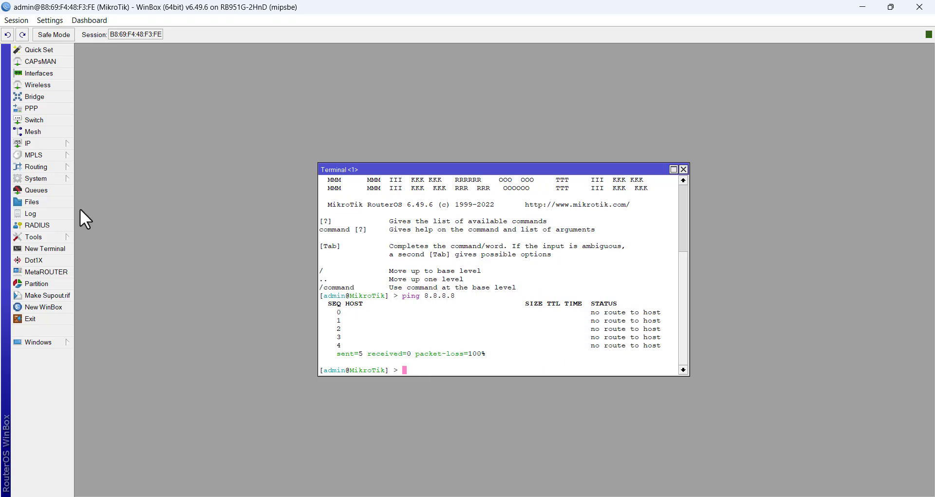
click(40, 144)
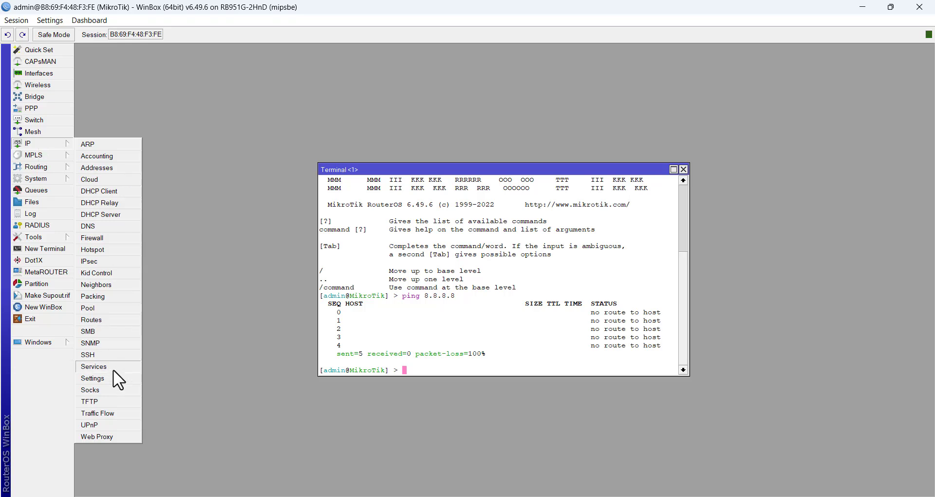
Step: Add a default route 0.0.0.0/0 via gateway 172.16.16.1 and open a second terminal
click(104, 320)
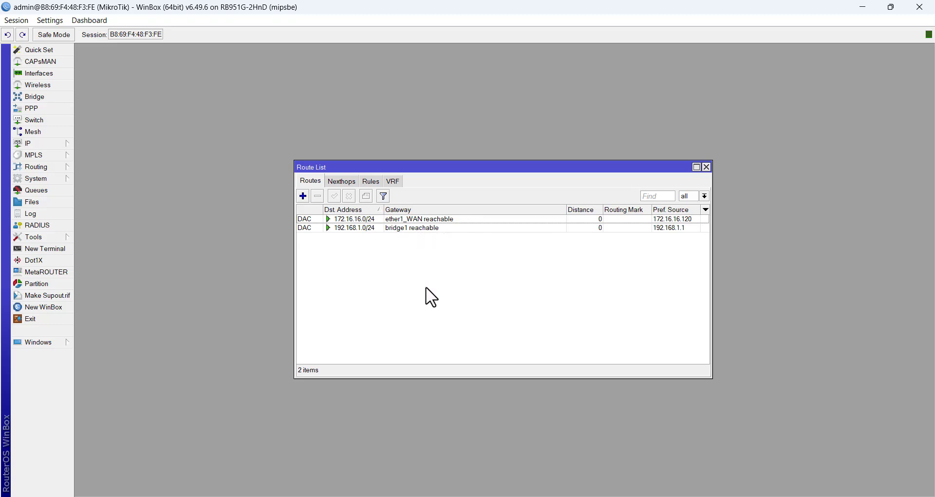
click(303, 196)
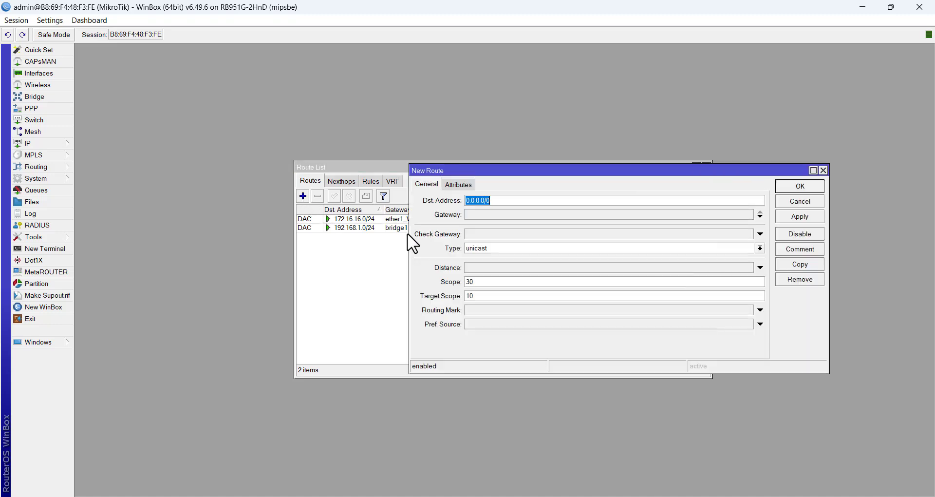
click(482, 213)
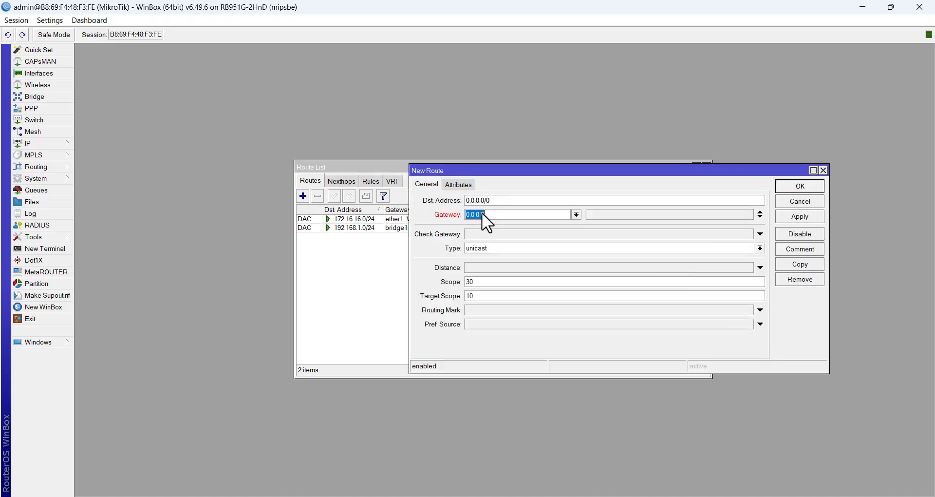
text(172.16.16.1)
click(789, 216)
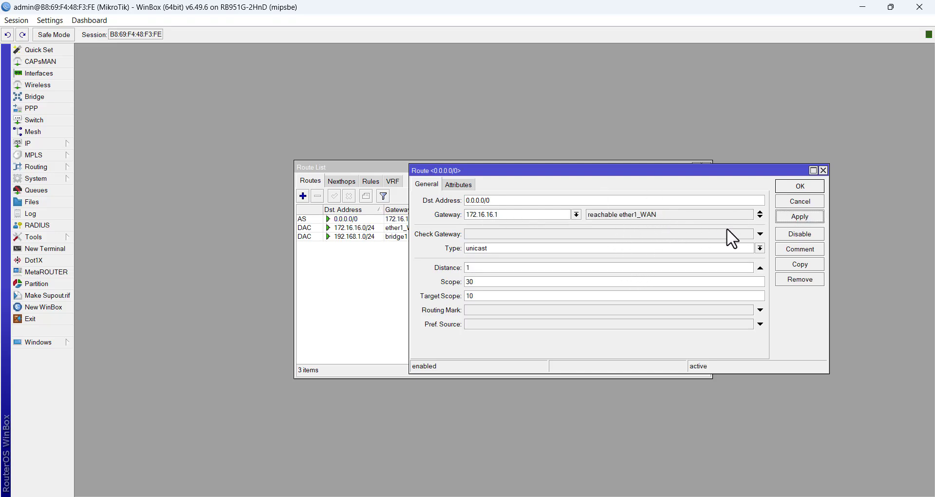
click(798, 185)
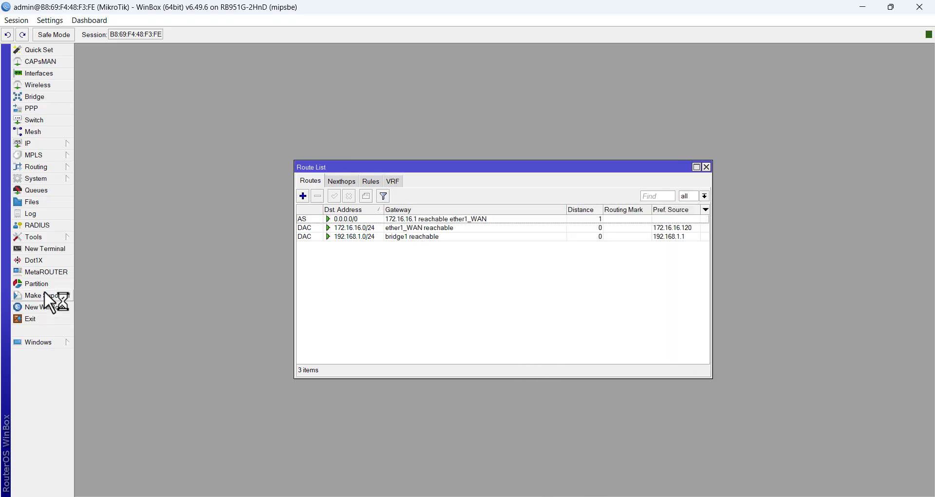
click(58, 248)
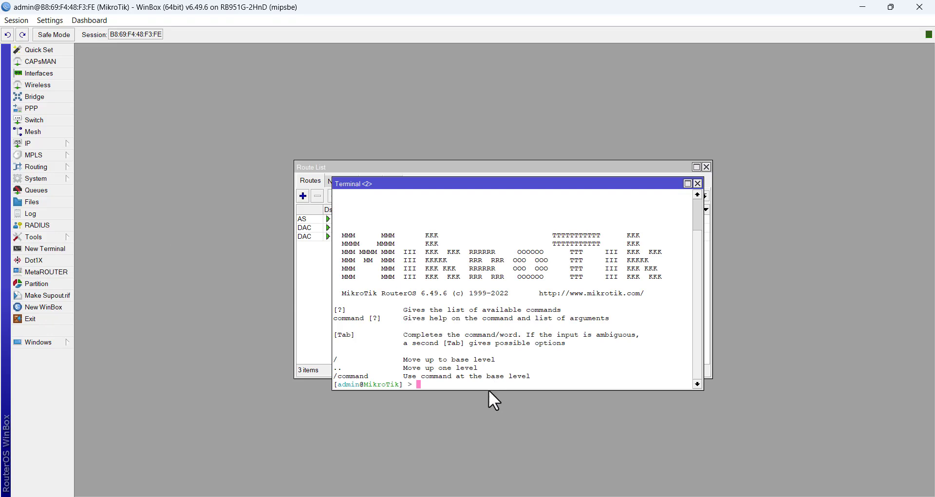
Step: Ping 8.8.8.8 again to confirm replies, then close both terminals and the route list
text(ping 8.8.8.8)
key(Return)
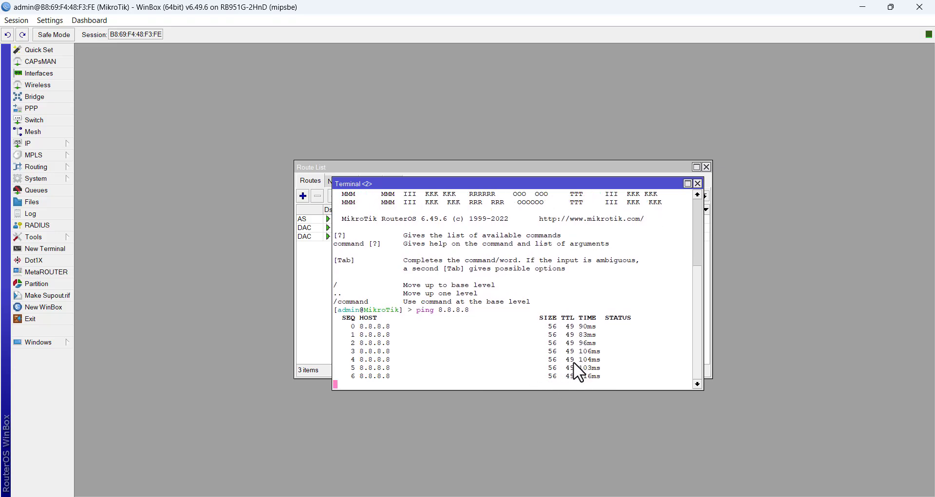
click(700, 185)
click(707, 166)
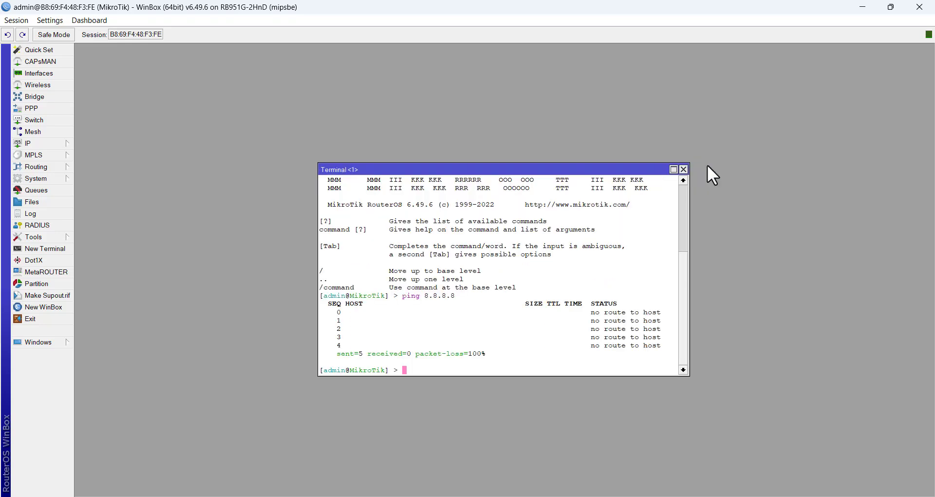
click(686, 169)
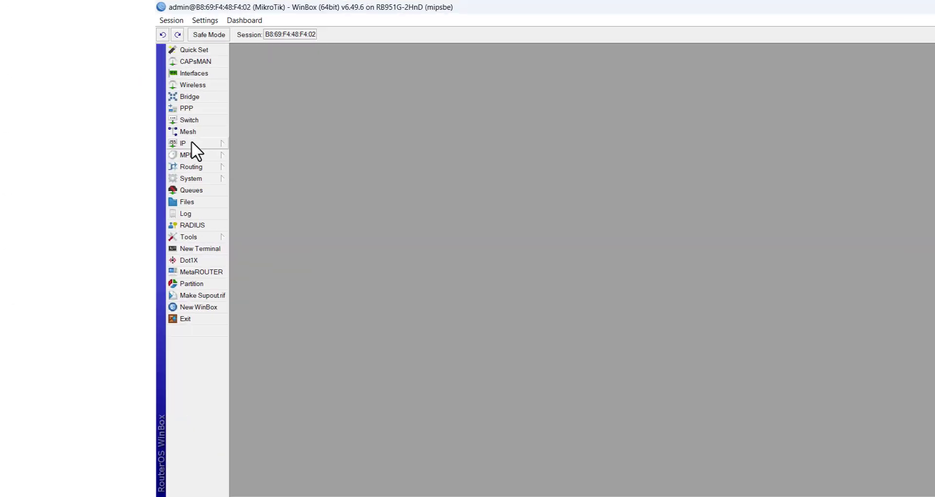
click(191, 143)
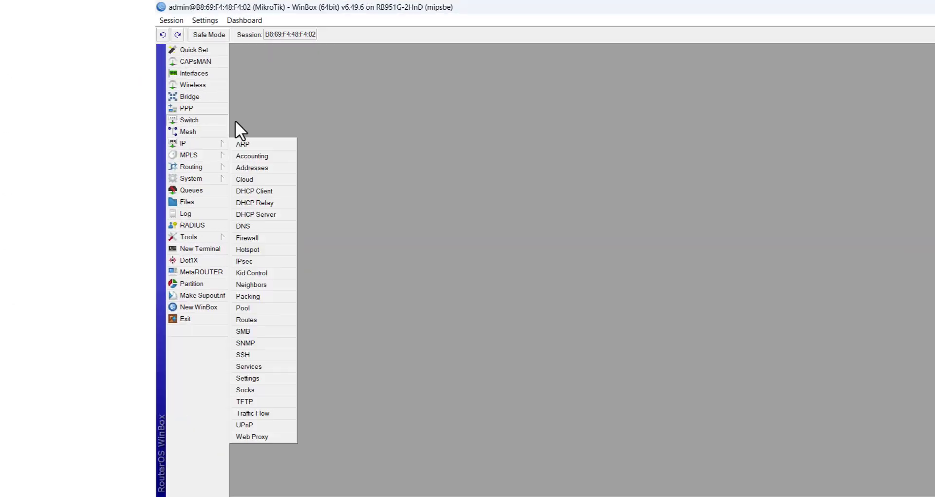
Step: Open the DHCP Server window, check its Servers and Networks lists, and discard a manual server entry
click(277, 214)
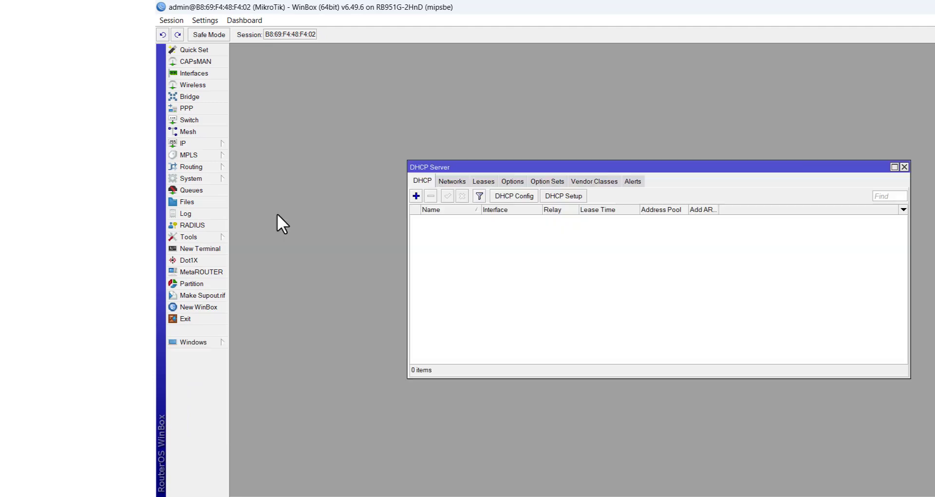
click(453, 181)
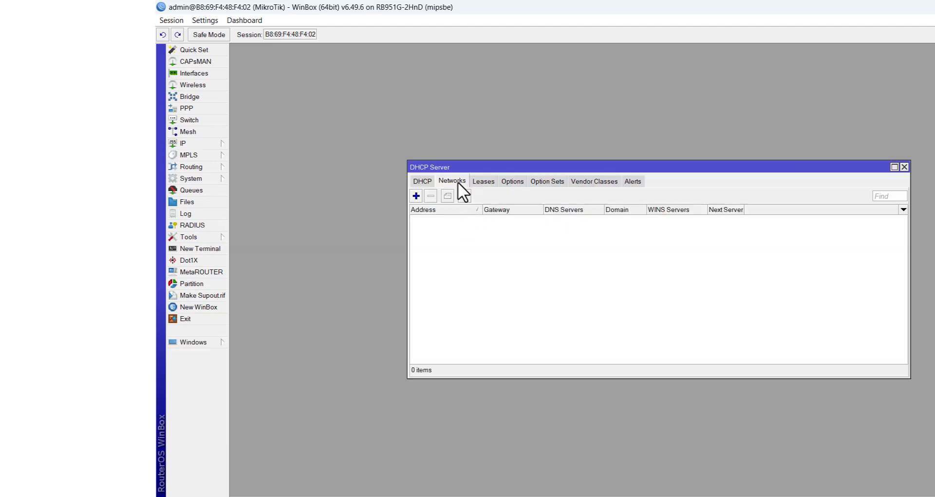
click(428, 181)
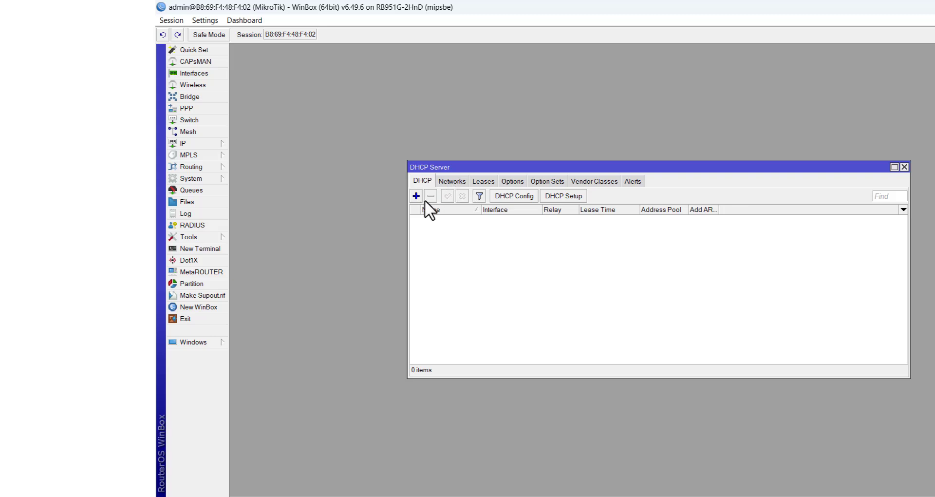
click(417, 197)
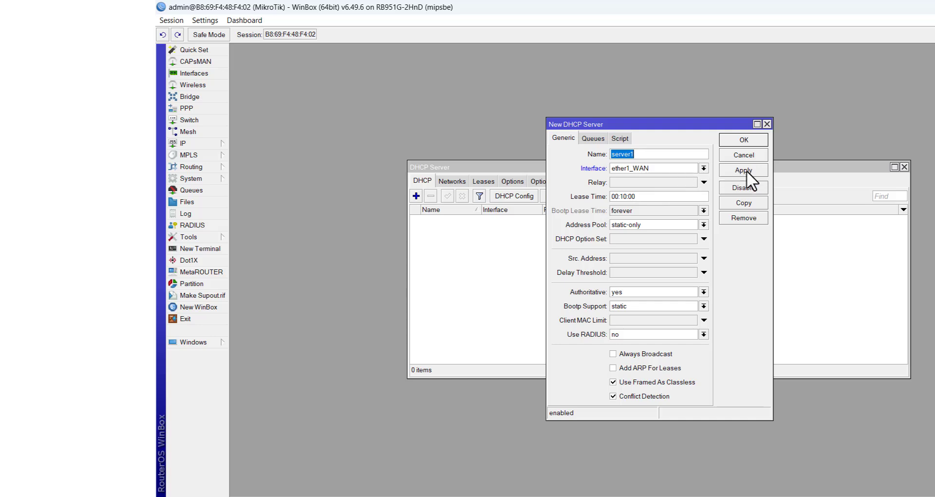
click(745, 155)
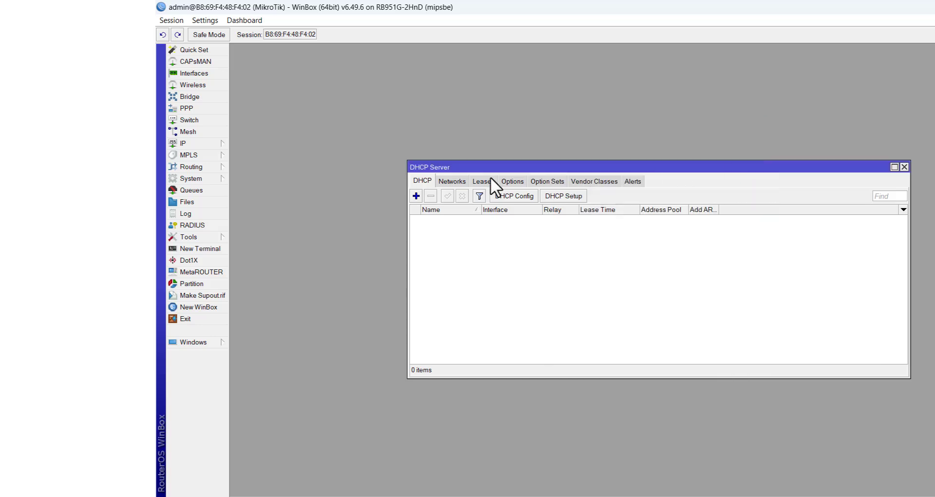
click(462, 178)
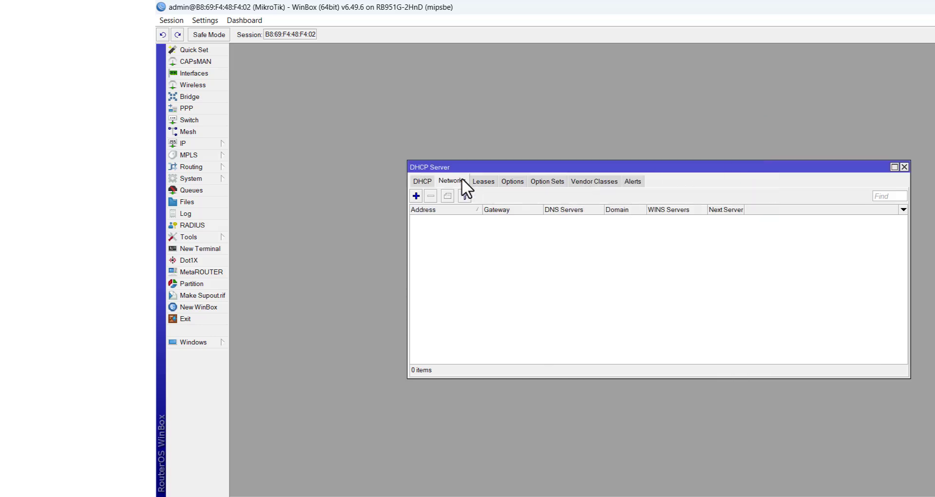
click(418, 182)
Step: Start DHCP Setup on bridge1, accepting network 192.168.1.0/24 and gateway 192.168.1.1
click(570, 195)
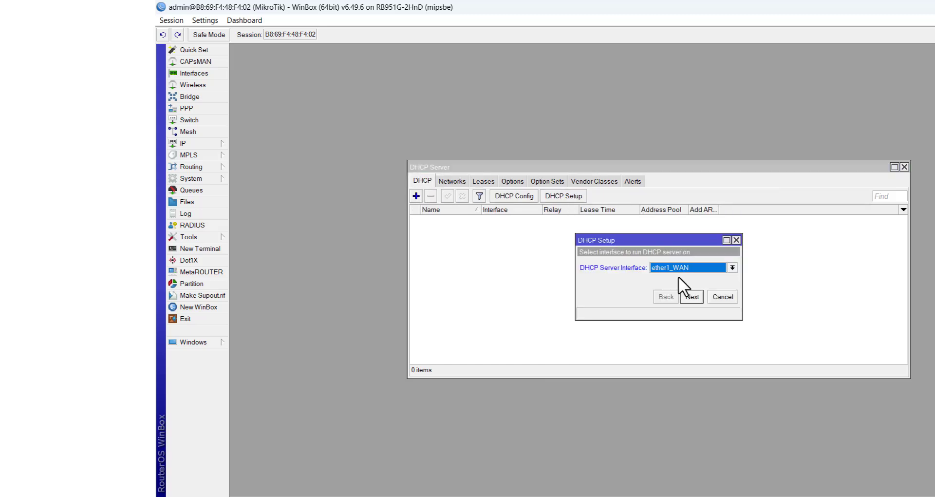
click(699, 265)
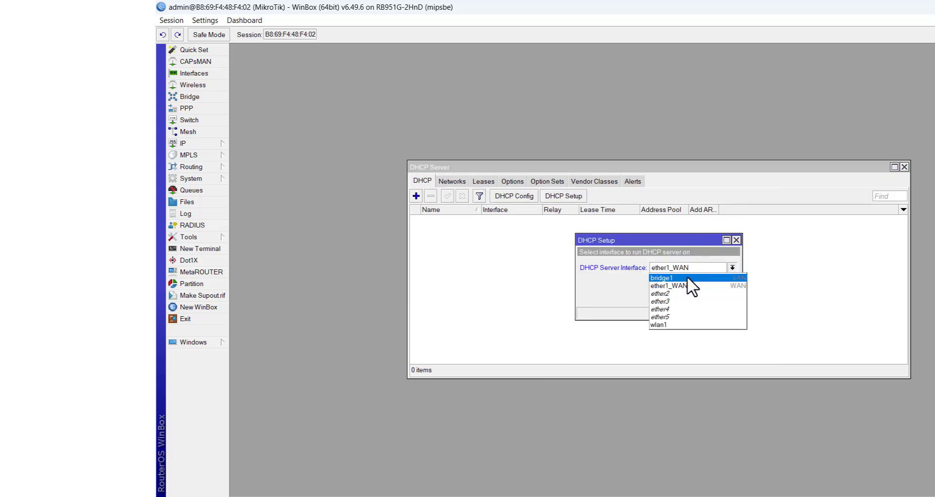
click(687, 276)
click(694, 299)
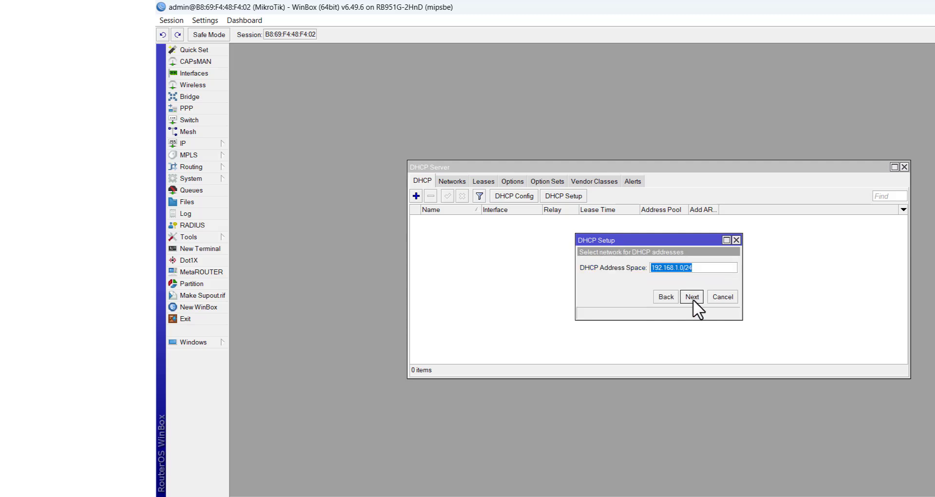
click(689, 296)
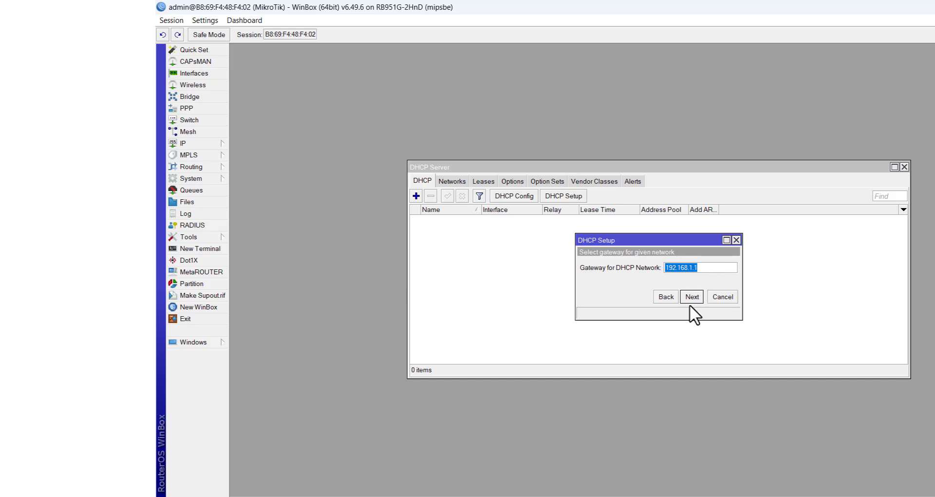
click(689, 297)
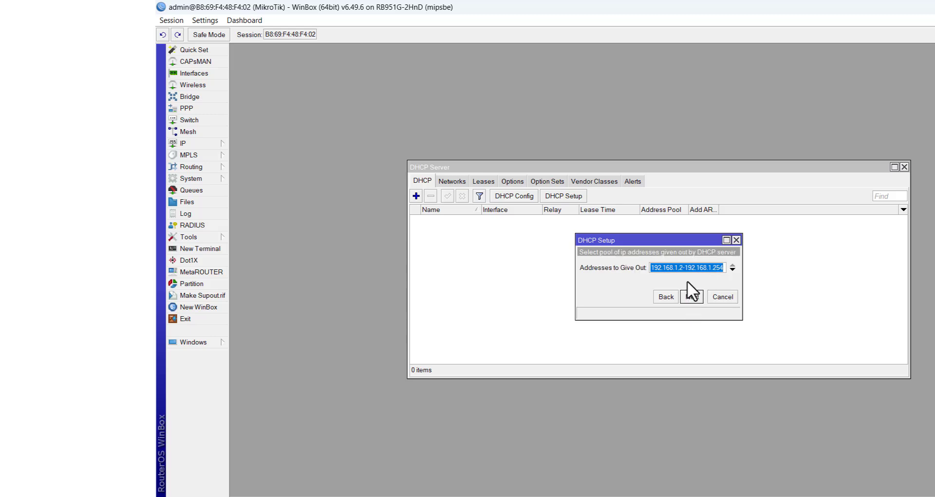
Step: Set the pool start to 192.168.1.200, accept DNS 8.8.8.8/4.2.2.2 and the 00:10:00 lease
click(687, 268)
text(0)
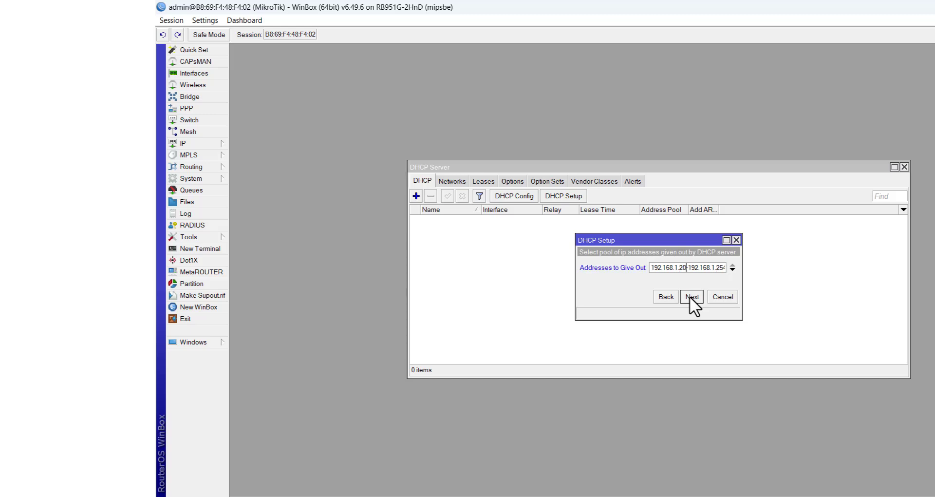
text(0)
key(End)
click(690, 296)
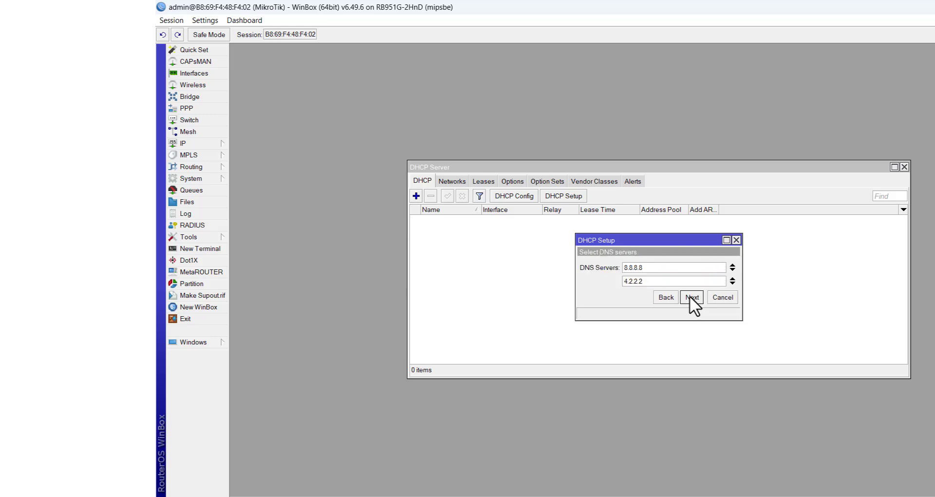
click(688, 296)
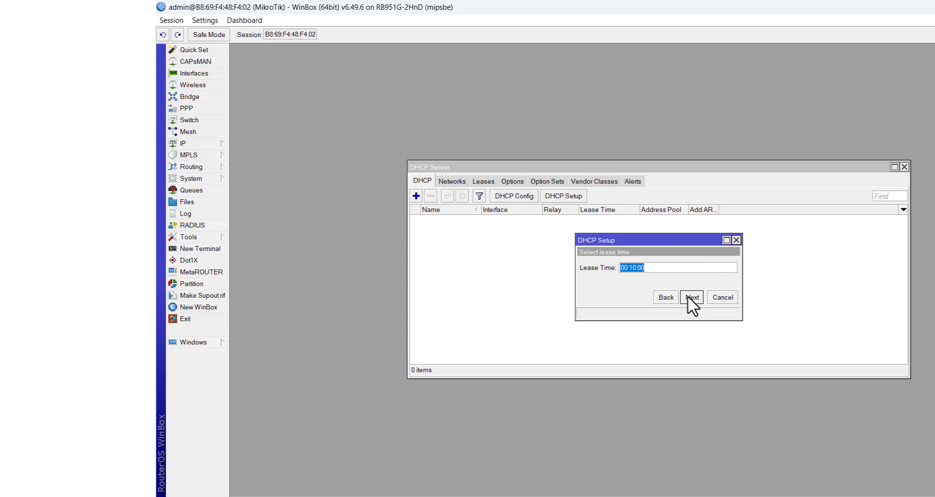
click(688, 297)
click(666, 266)
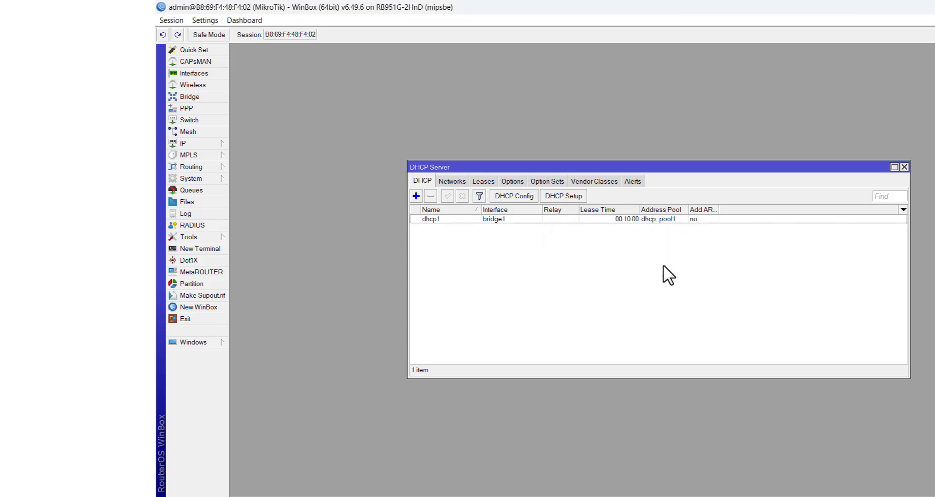
Step: Show the DHCP Leases list
click(482, 180)
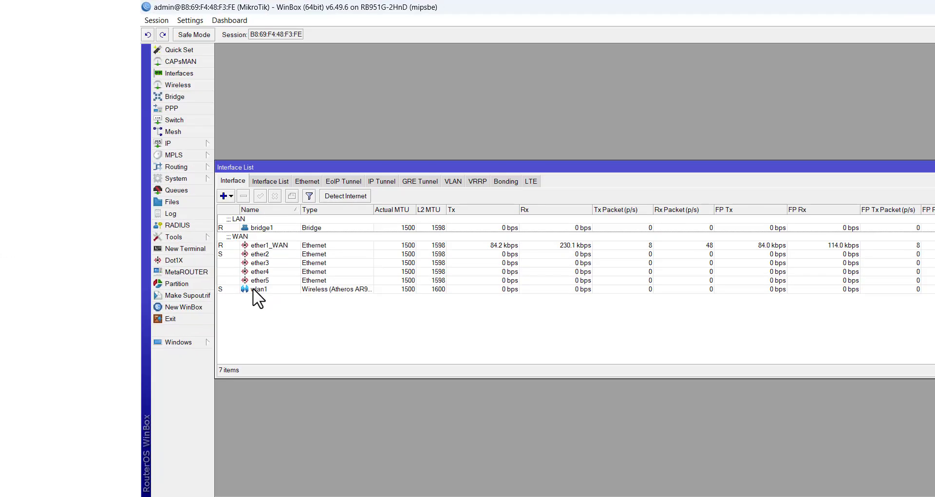
Step: Show wlan1's settings maximized in Advanced Mode, on its Wireless tab
click(253, 288)
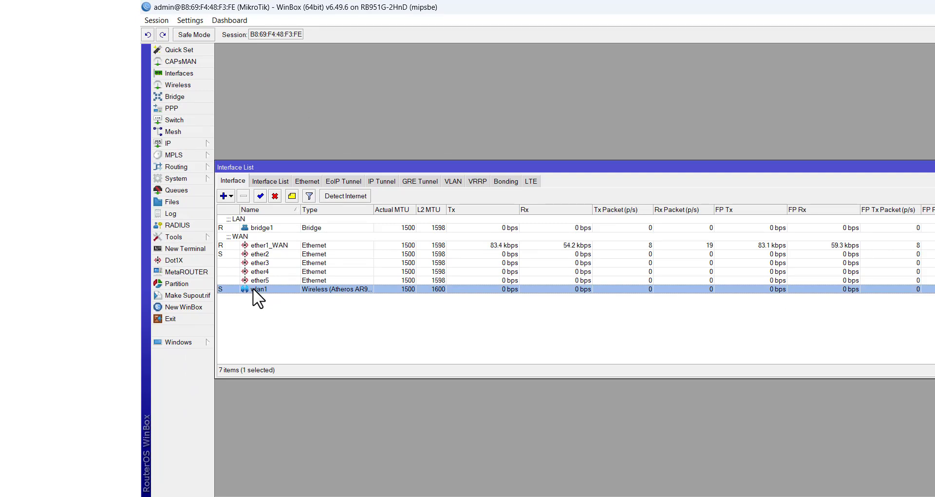
double_click(253, 288)
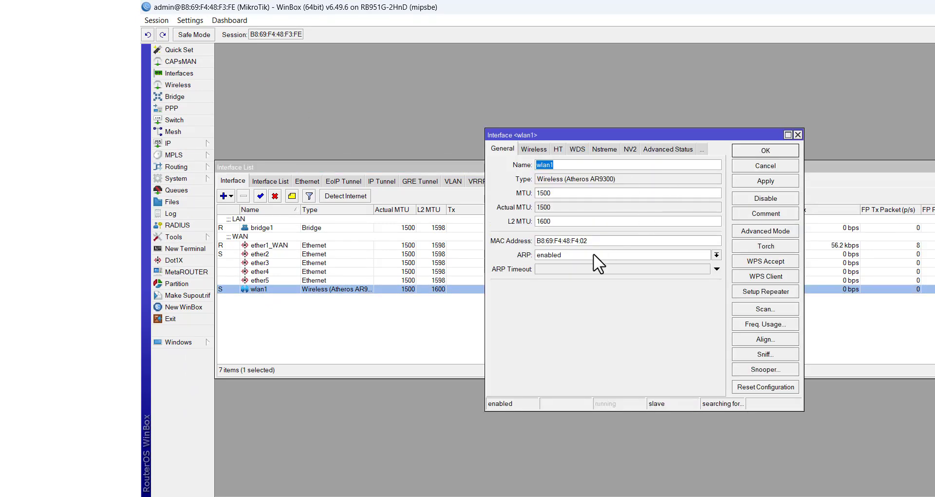
click(761, 230)
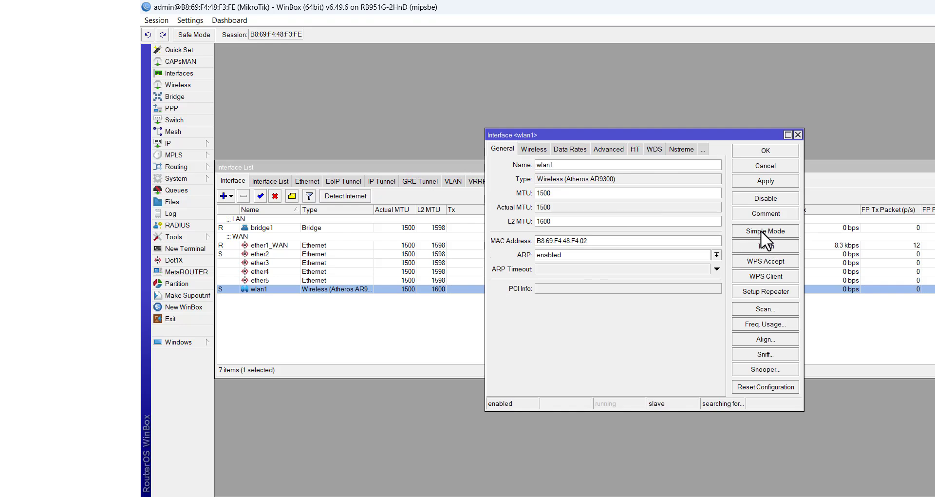
click(789, 134)
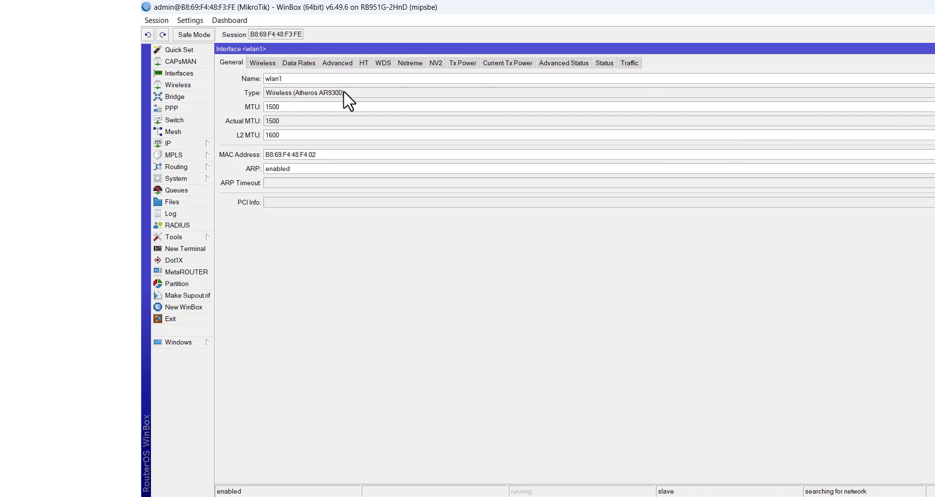
click(269, 62)
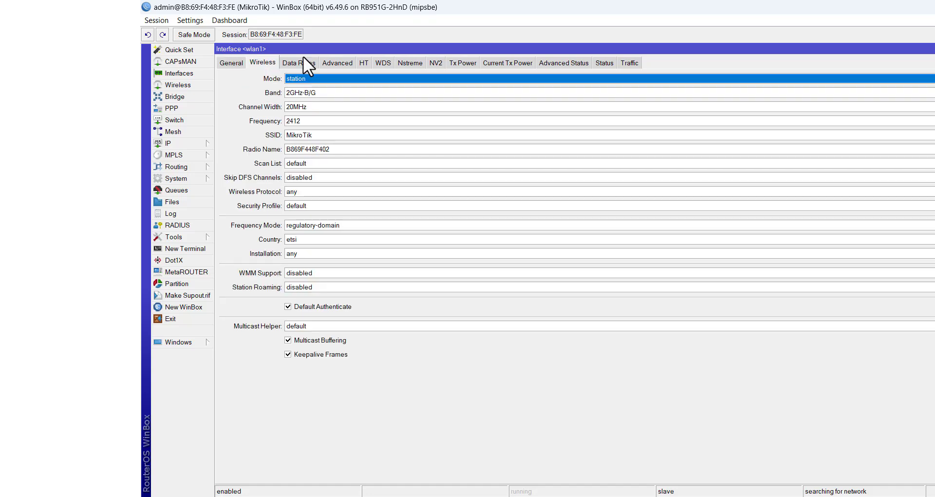
Step: Set wlan1 to ap bridge mode on band 2GHz-B/G/N at frequency 2457
click(326, 80)
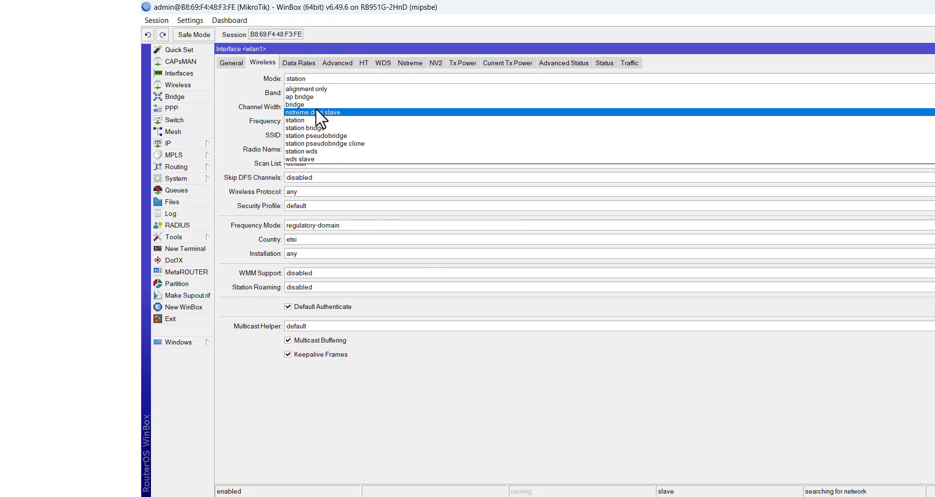
click(320, 97)
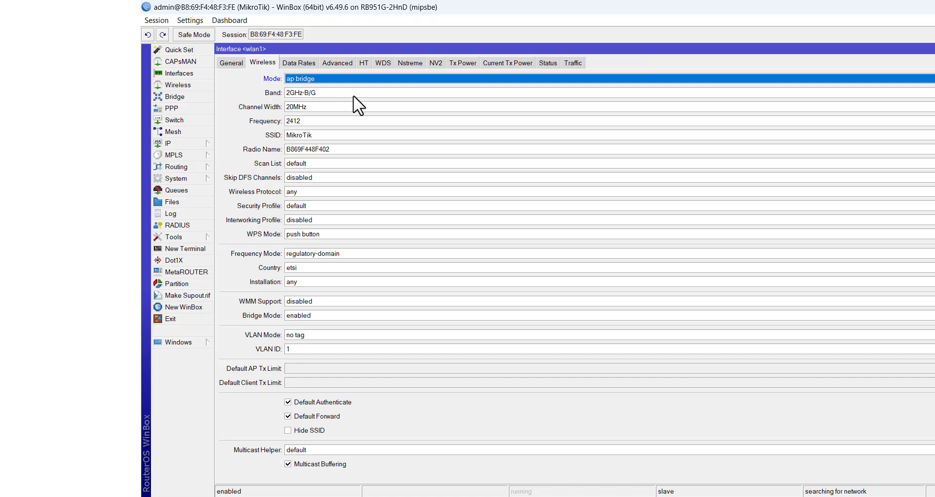
click(323, 92)
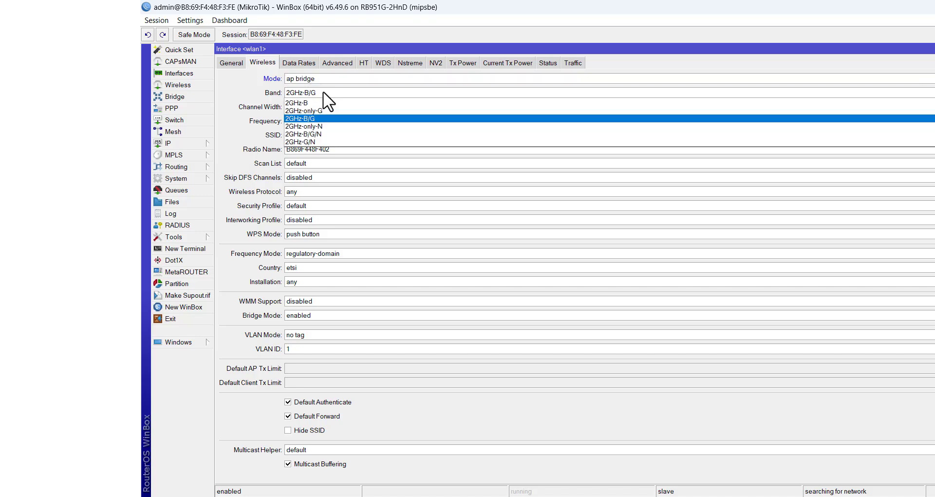
click(317, 135)
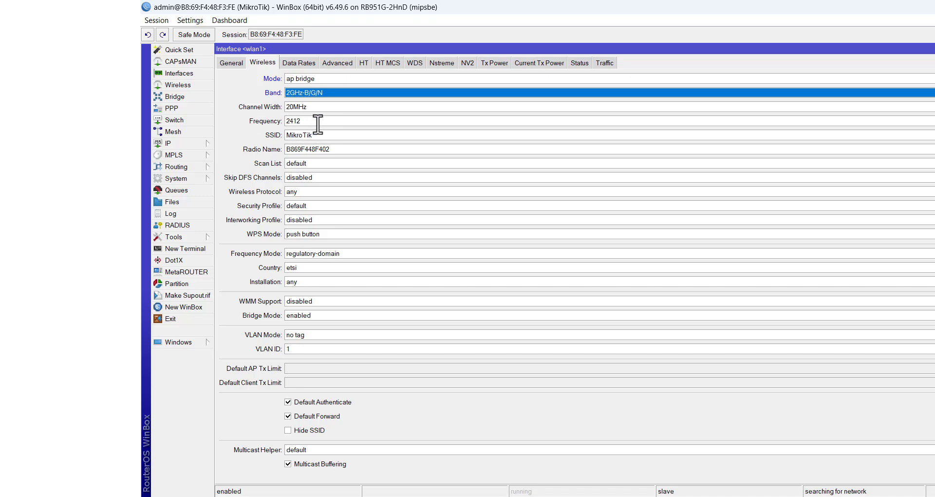
click(317, 121)
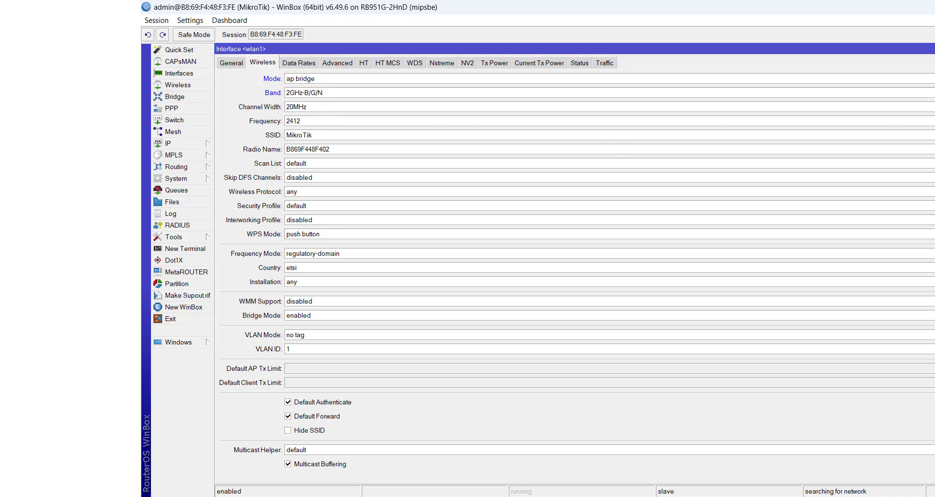
click(931, 121)
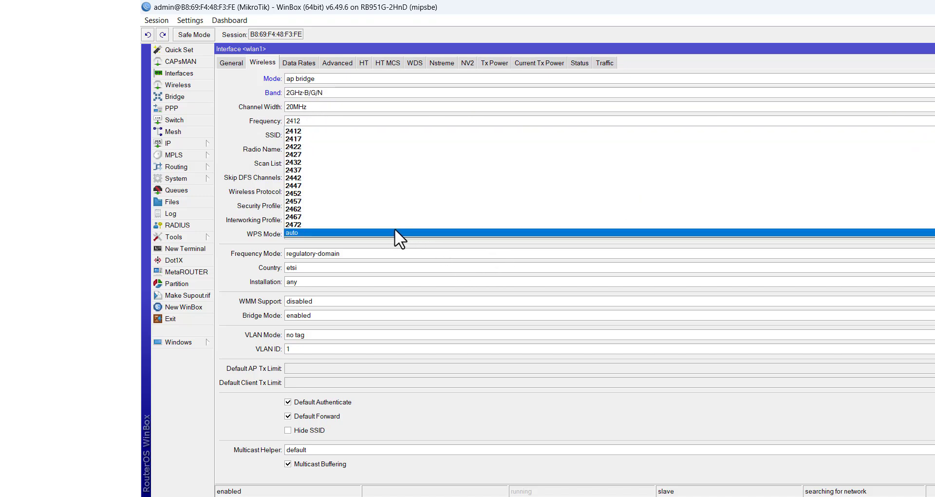
click(312, 201)
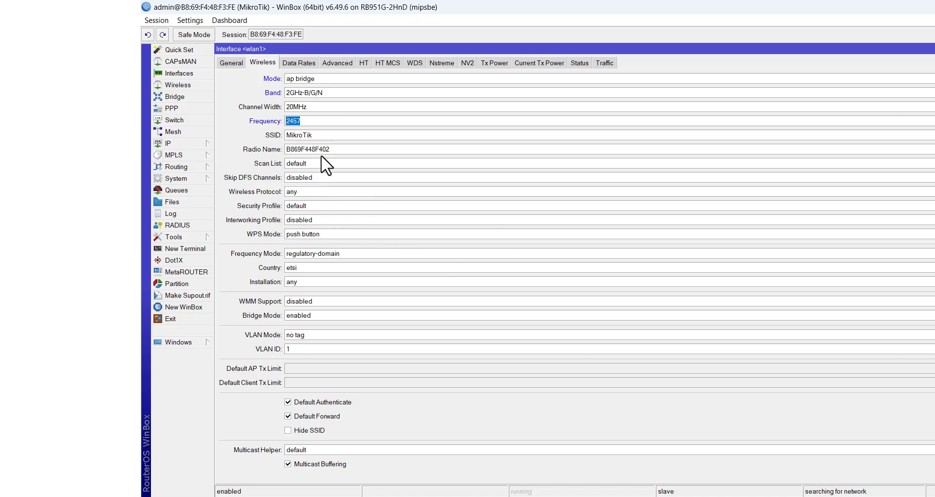
Step: Change the SSID from MikroTik to ePohantoon_AP and apply the wireless changes
click(350, 136)
key(BackSpace)
key(BackSpace)
key(BackSpace)
key(BackSpace)
key(BackSpace)
key(BackSpace)
key(BackSpace)
text(ePohantoon_AP)
double_click(347, 151)
click(347, 151)
click(319, 210)
click(318, 208)
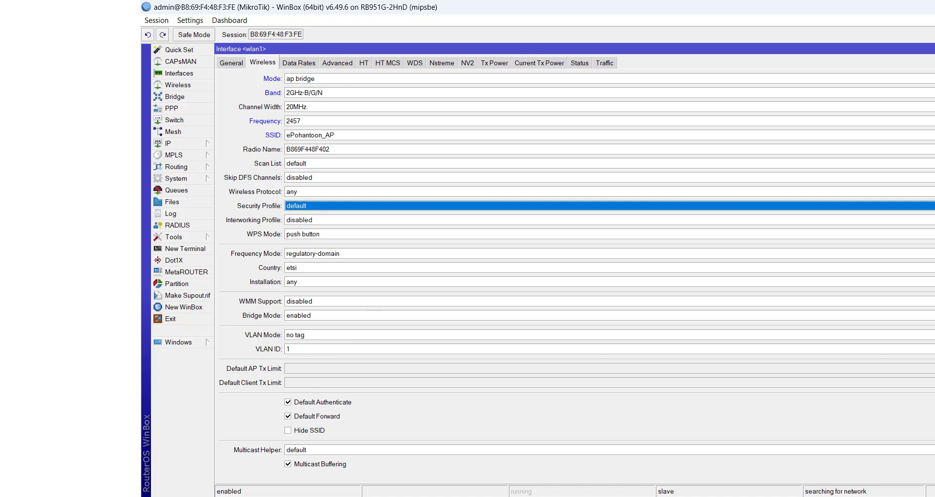
click(934, 91)
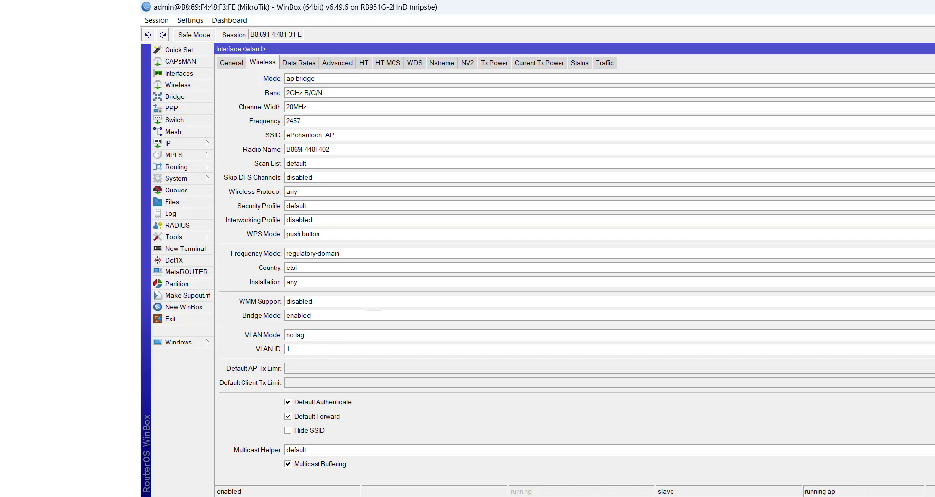
Step: Close the wlan1 settings and expand the open ePohantoon_AP network in Windows Wi-Fi
click(934, 63)
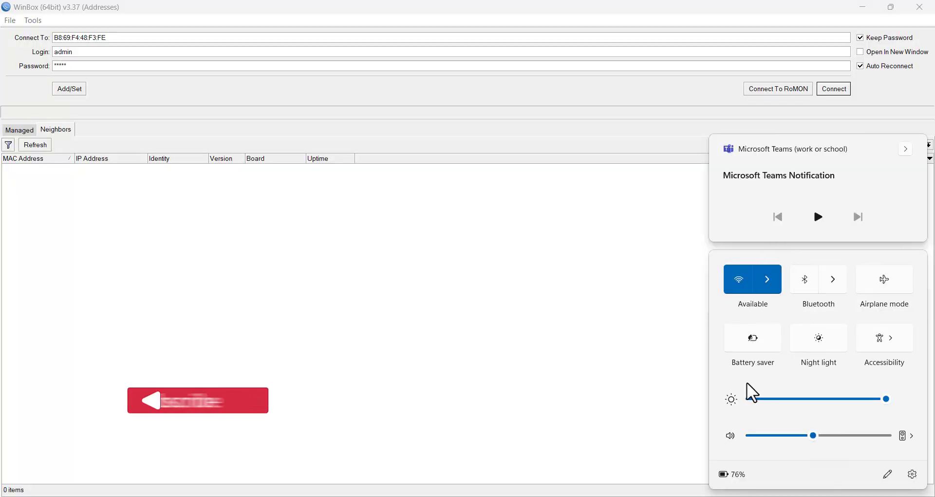
click(774, 281)
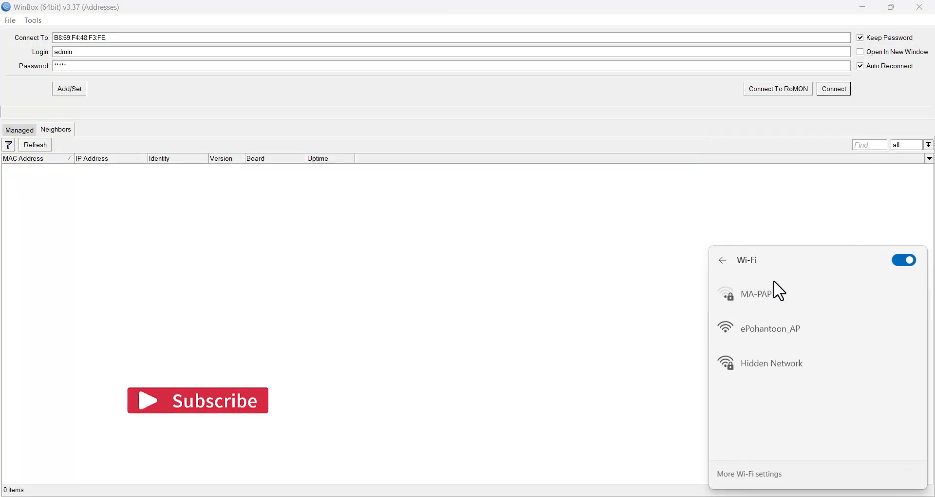
click(759, 326)
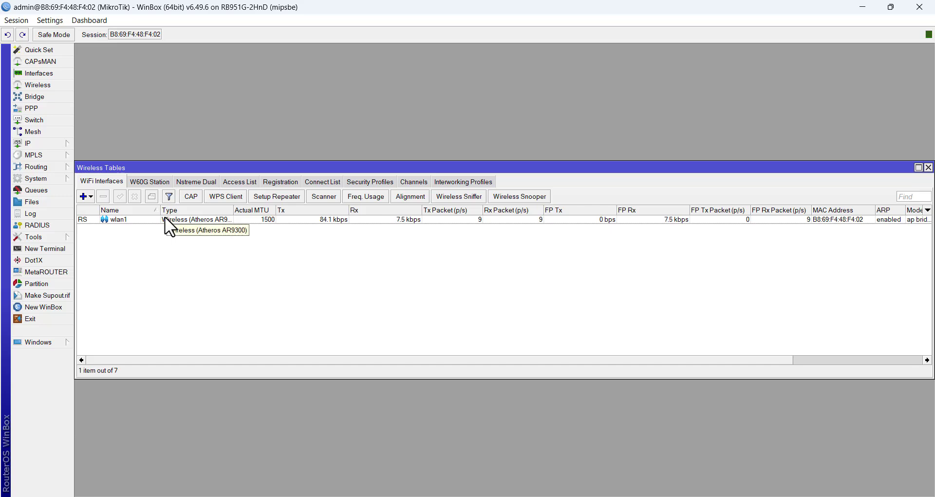
Step: Add a security profile named MysecProfile with mode set to dynamic keys
click(371, 183)
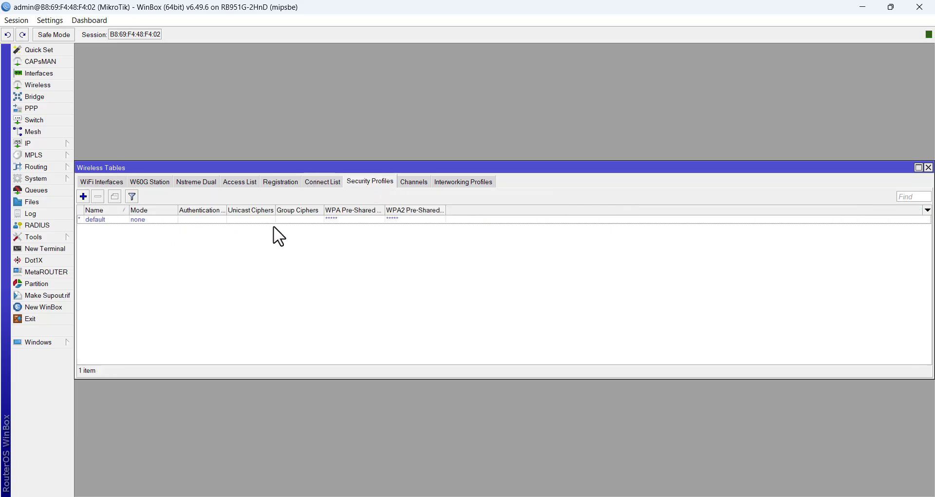
click(84, 197)
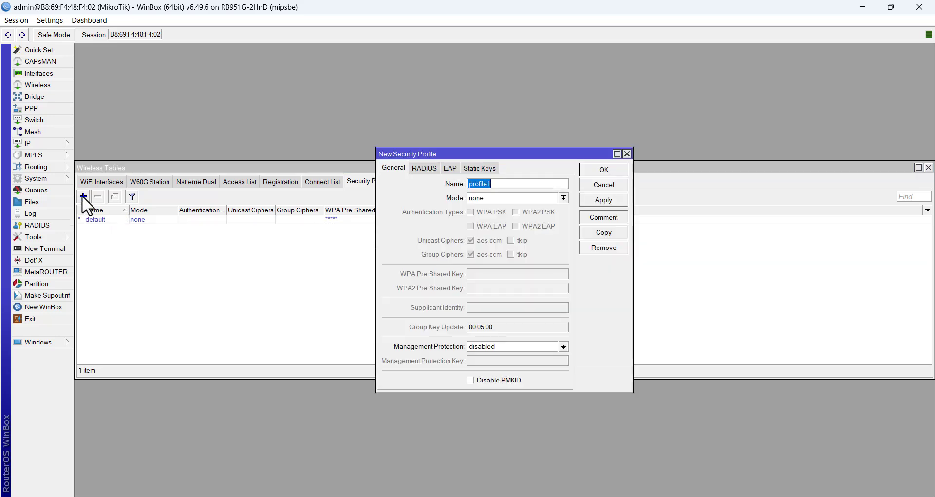
click(502, 199)
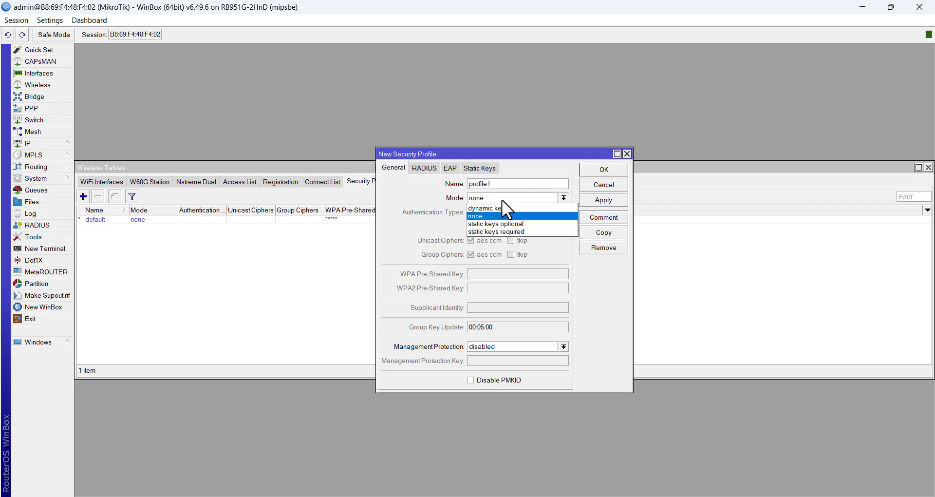
click(495, 210)
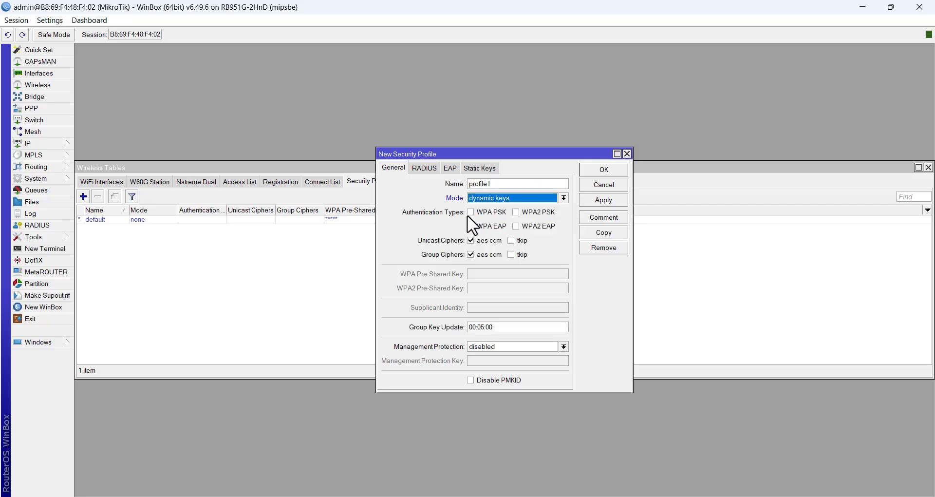
click(507, 183)
click(506, 184)
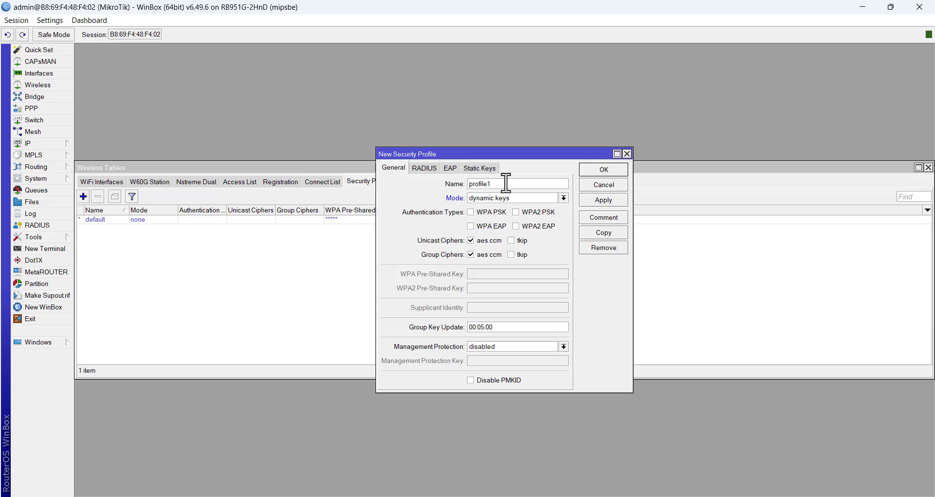
key(BackSpace)
key(BackSpace)
key(BackSpace)
key(BackSpace)
key(BackSpace)
key(BackSpace)
key(BackSpace)
key(BackSpace)
text(MysecProfile)
Step: Enable WPA PSK and WPA2 PSK with both pre-shared keys, then save the profile
click(472, 211)
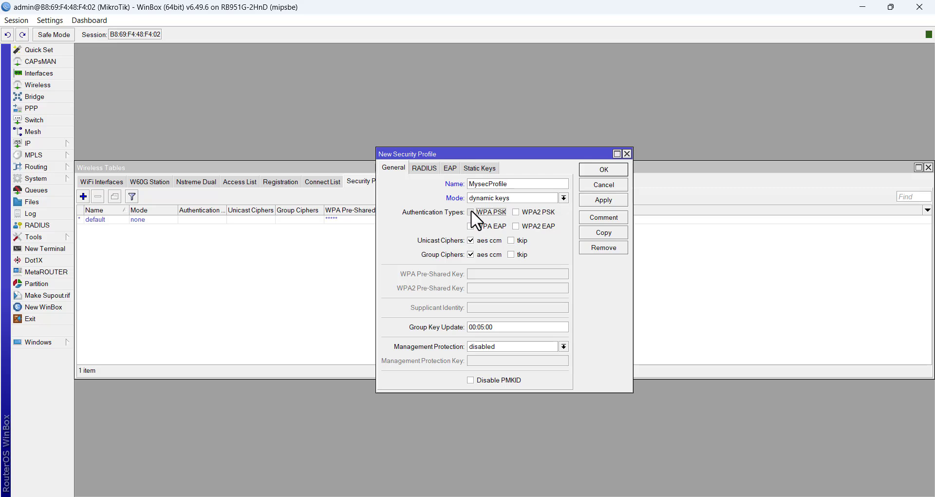
click(518, 212)
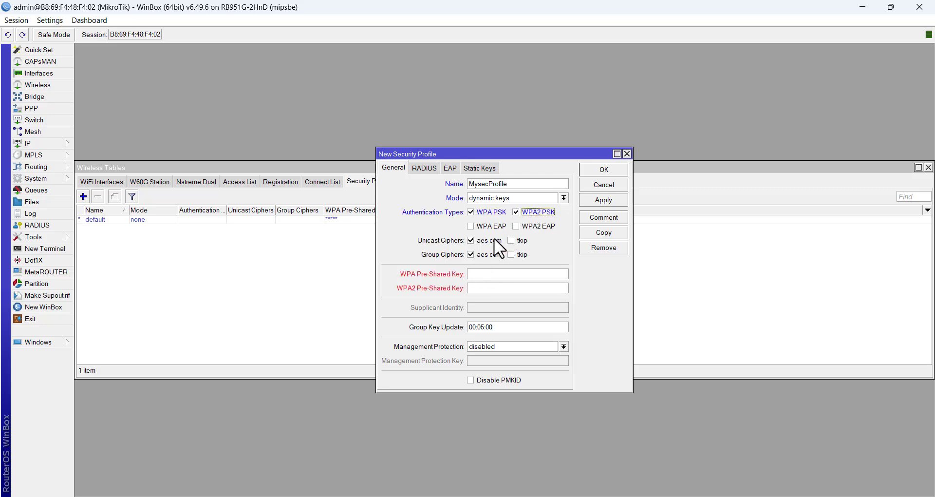
click(486, 273)
text(********)
click(480, 288)
text(********)
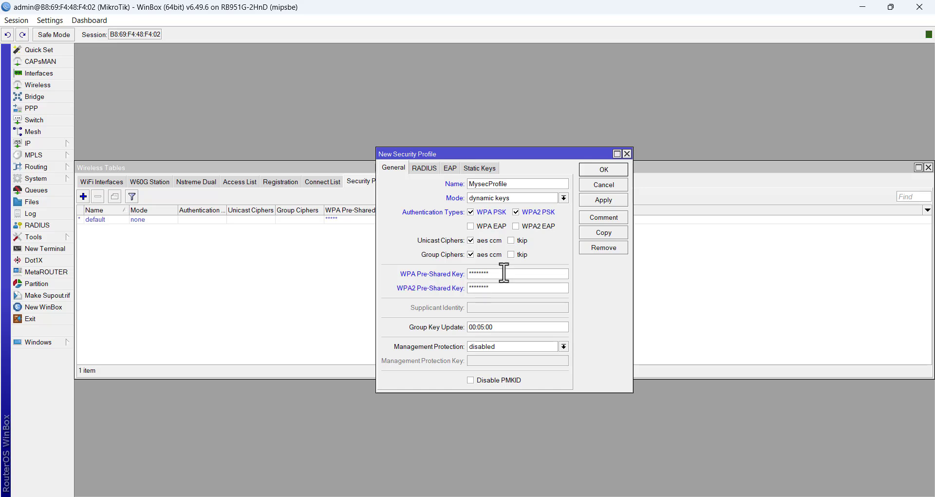
click(607, 203)
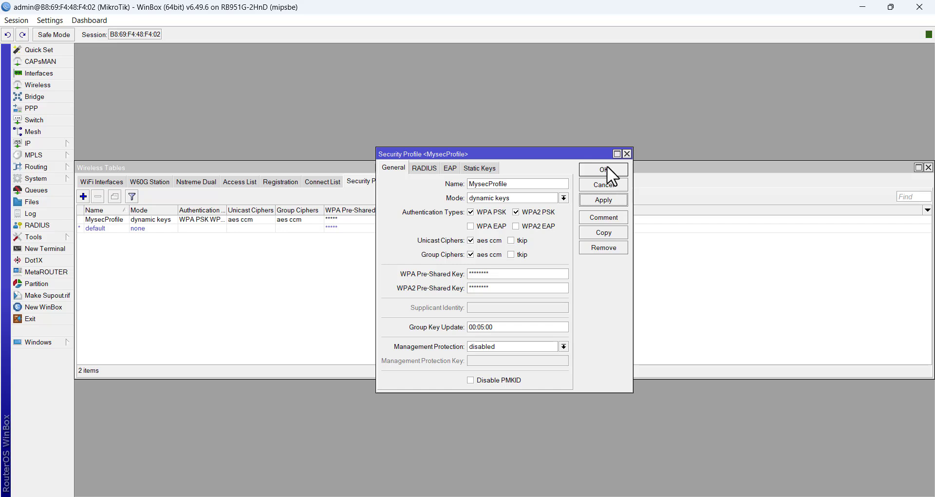
click(607, 169)
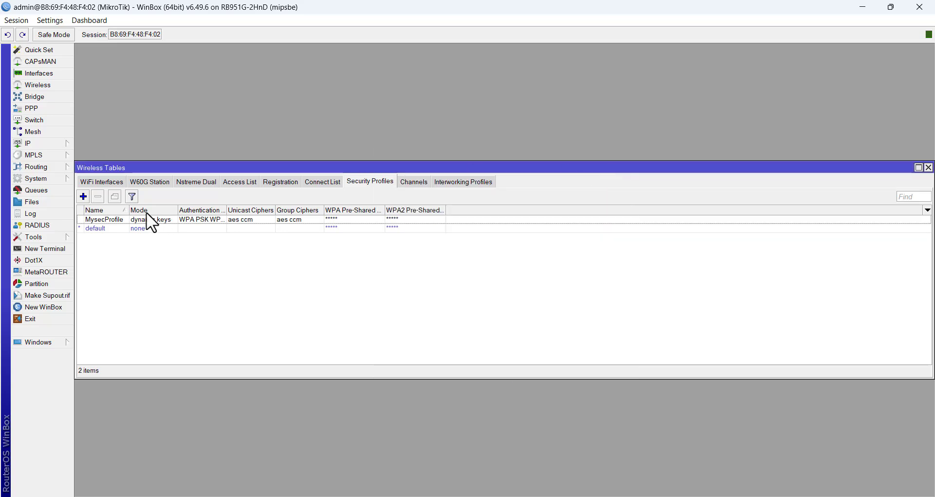
click(106, 182)
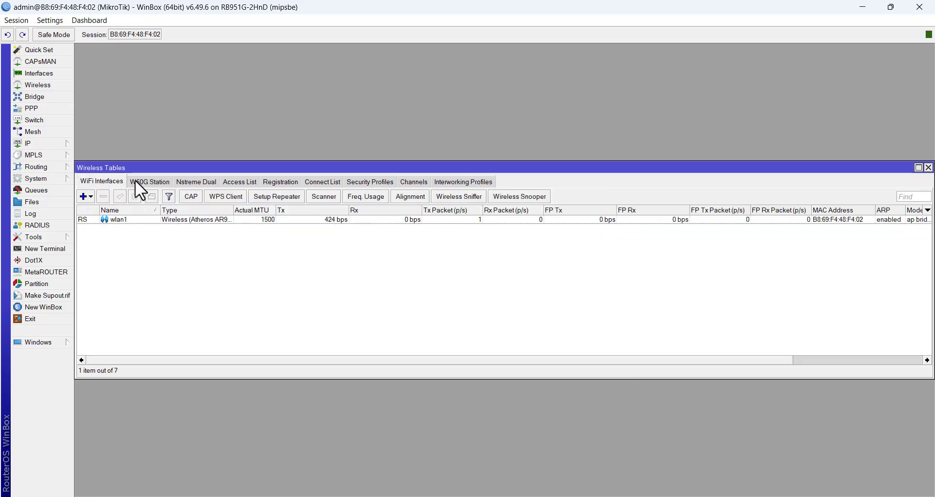
Step: In wlan1's advanced wireless settings, choose MysecProfile as the security profile and save
double_click(165, 221)
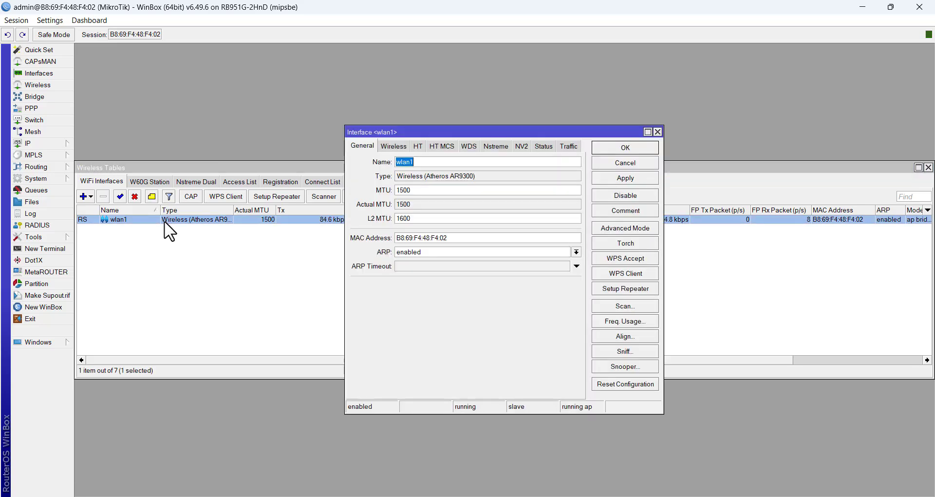
click(394, 147)
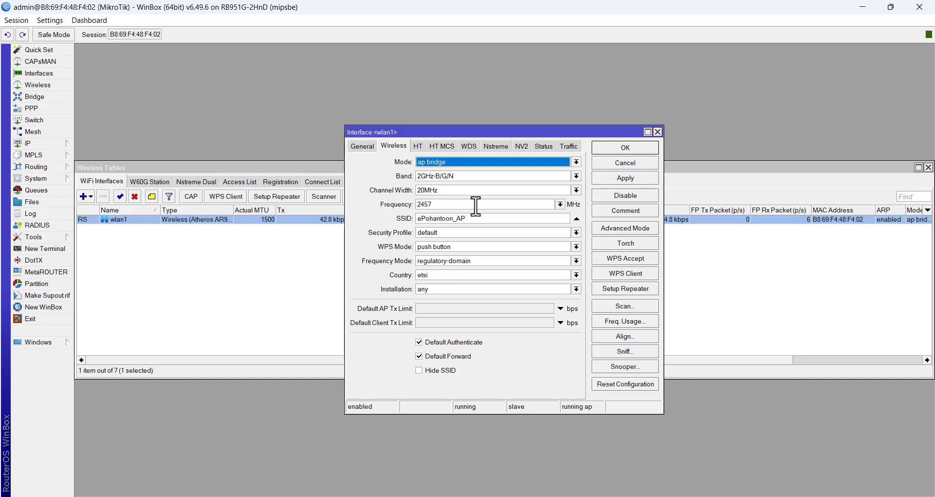
click(647, 133)
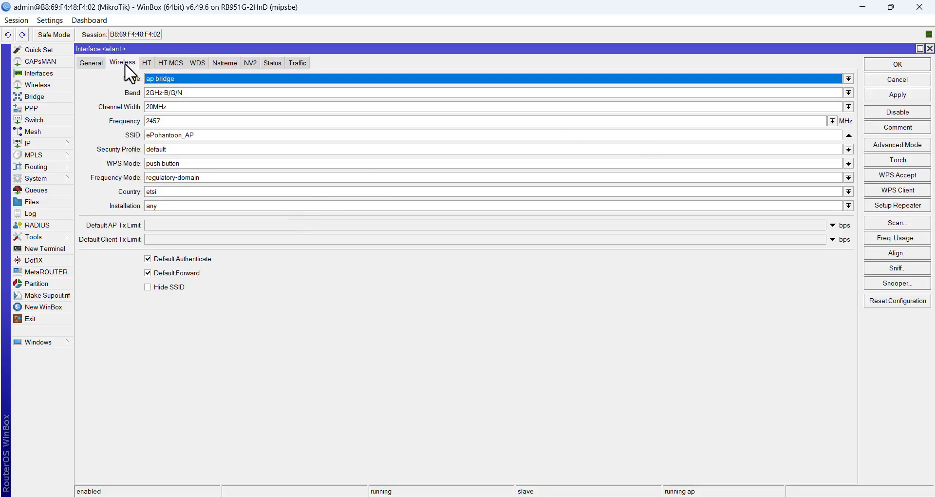
click(902, 146)
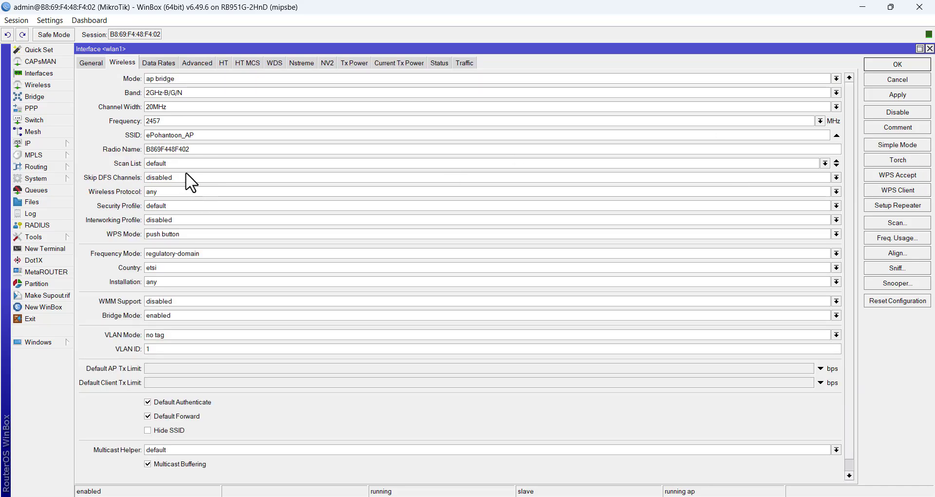
click(175, 206)
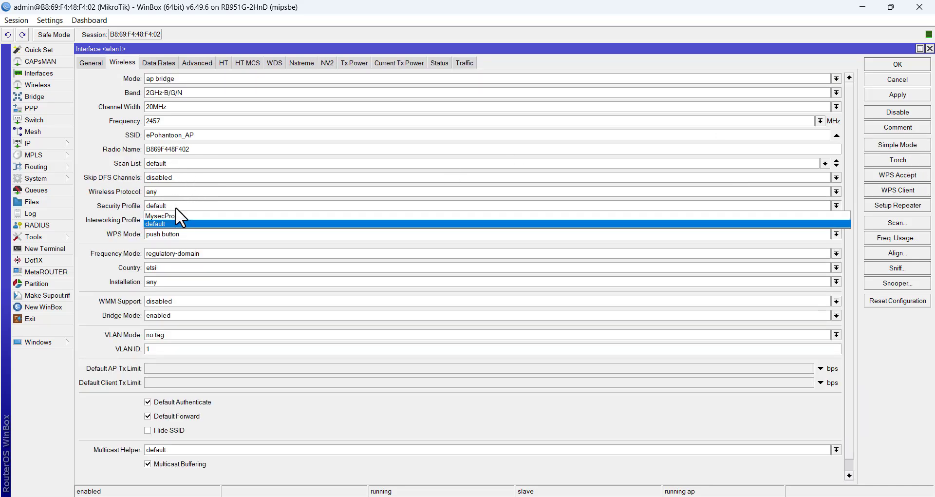
click(182, 216)
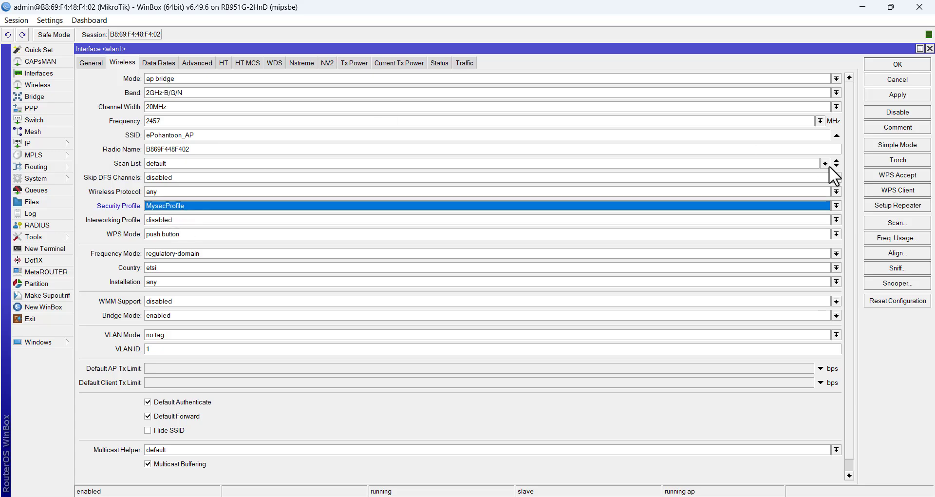
click(886, 93)
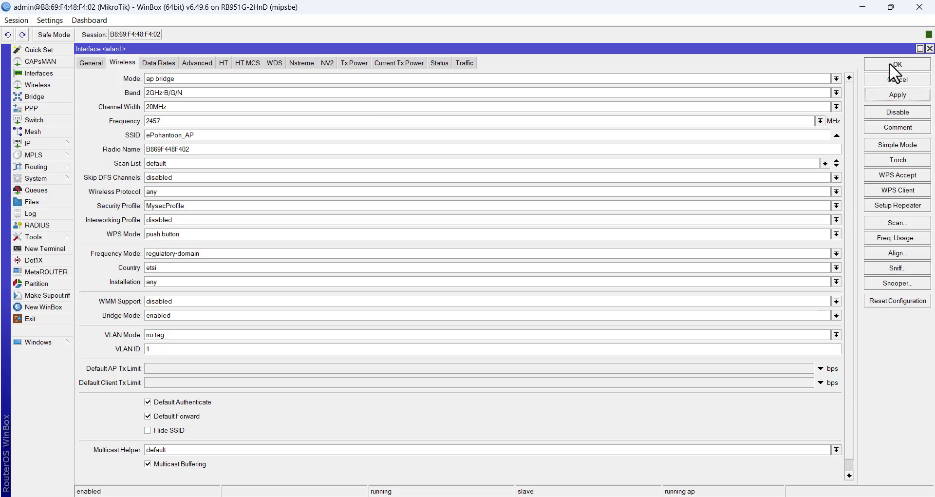
click(896, 68)
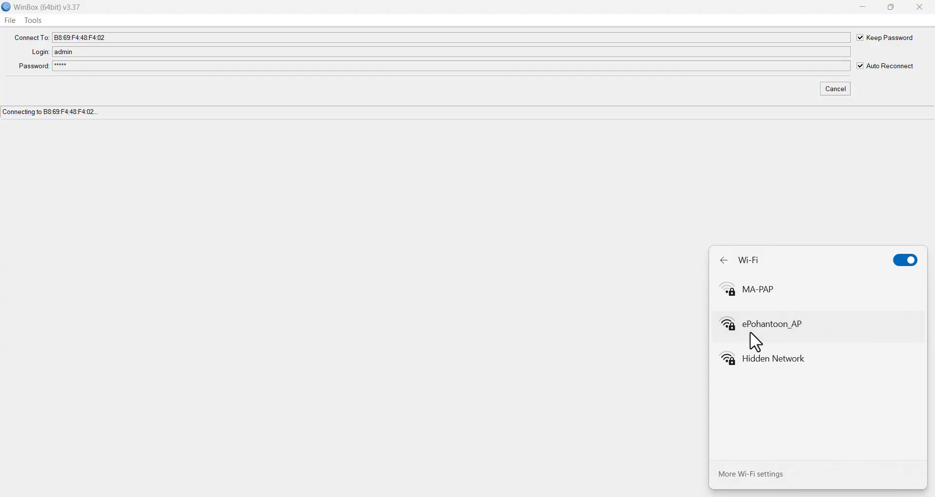
Step: Join the secured ePohantoon_AP network with its security key, then return to WinBox
click(751, 333)
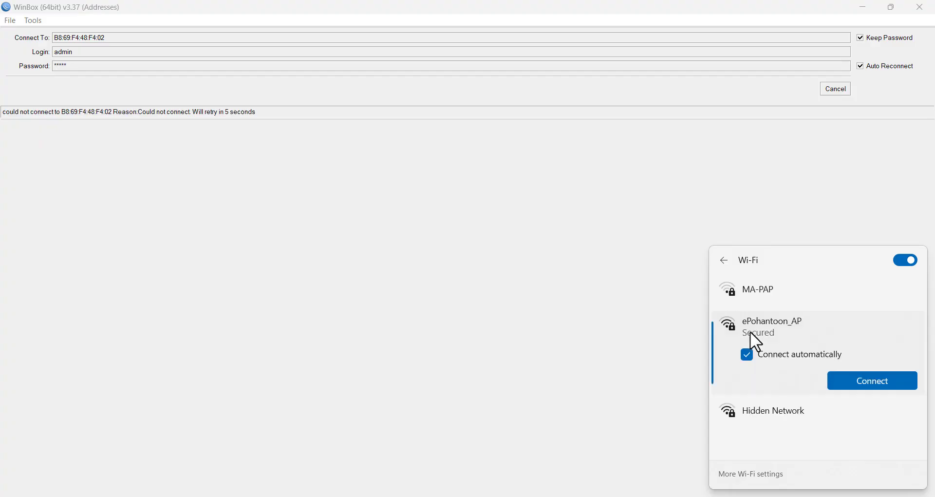
click(861, 381)
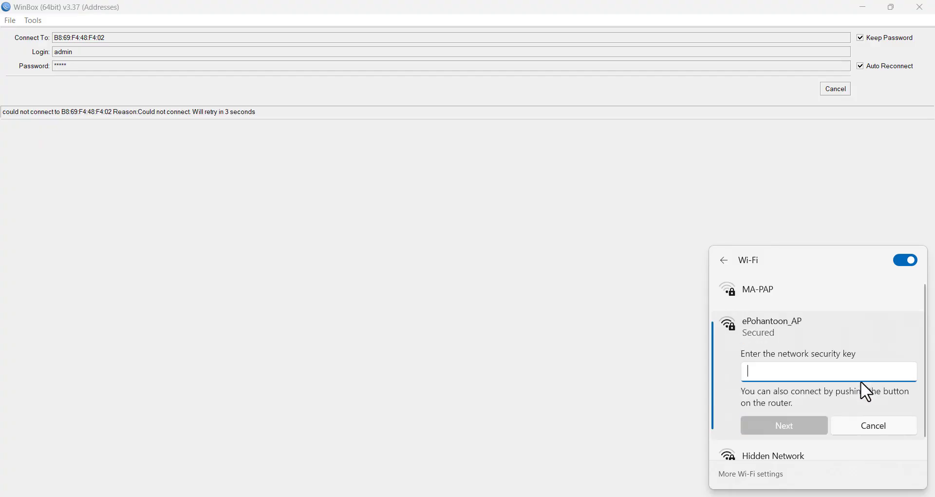
text(*****)
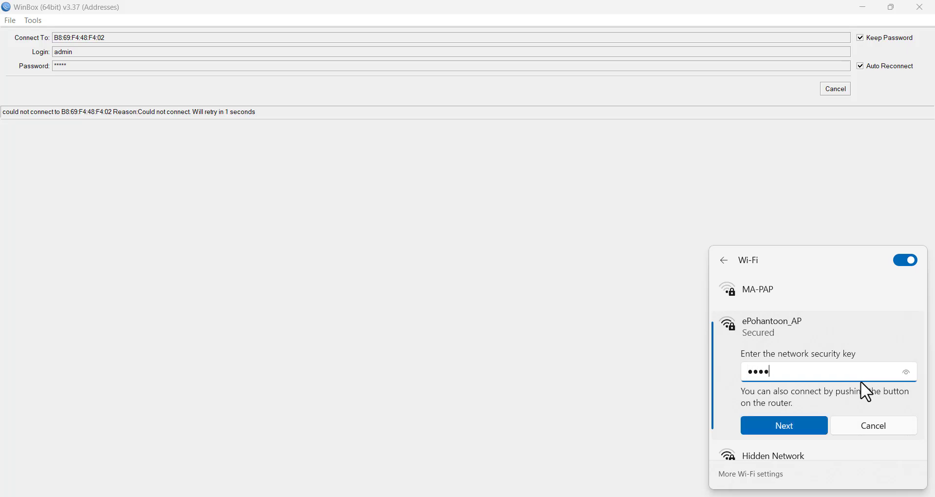
text(***)
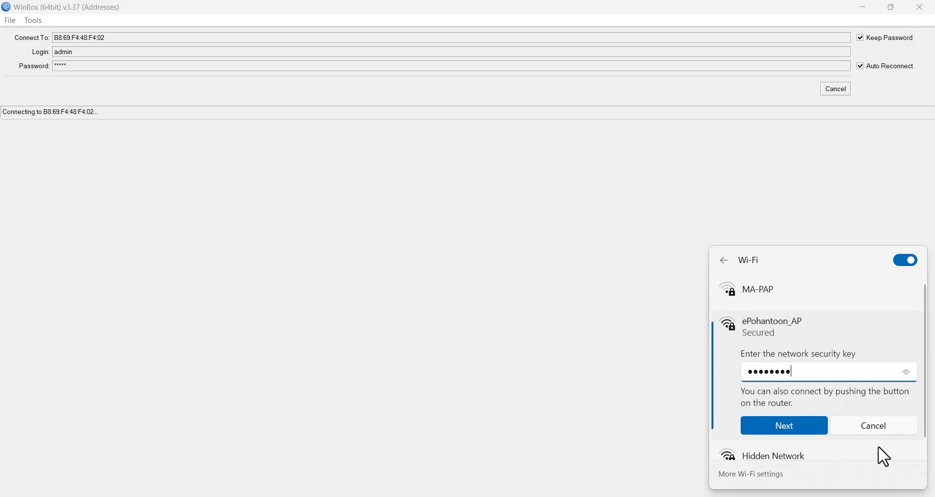
click(795, 430)
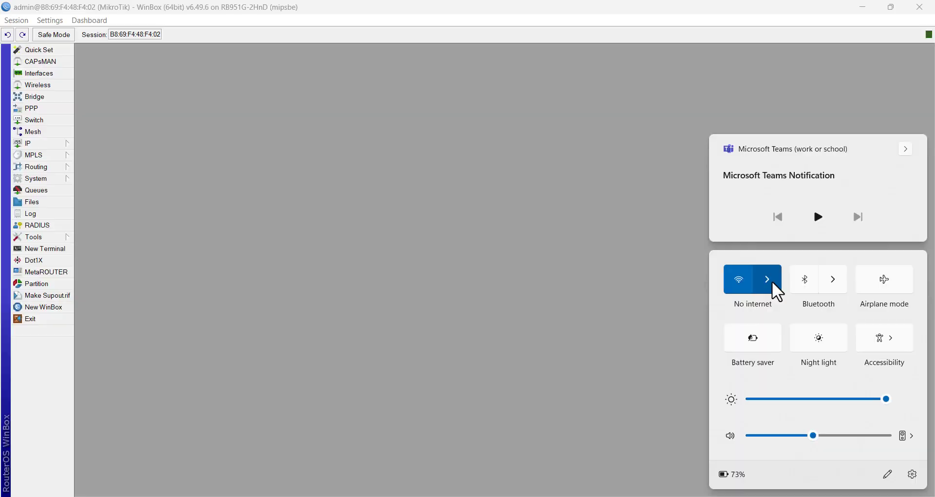
click(773, 282)
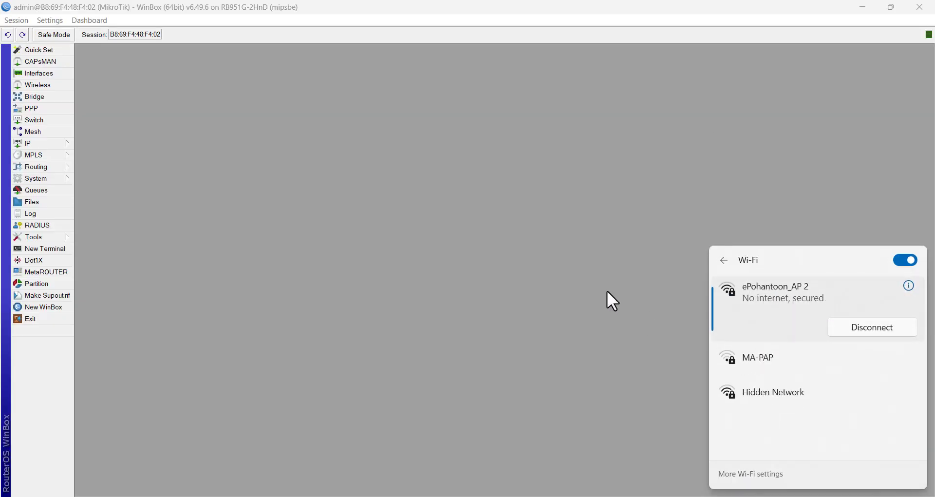
click(446, 283)
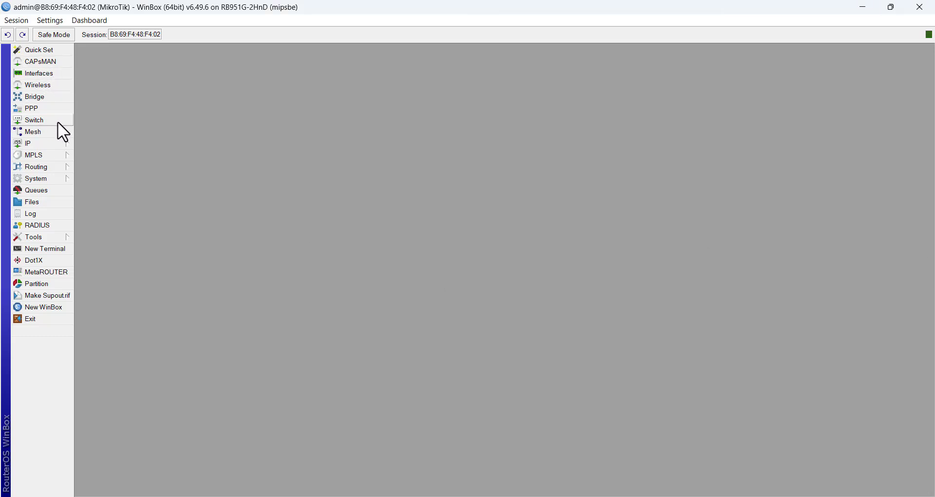
Step: Open IP > Firewall's NAT list and start a new srcnat rule
click(52, 142)
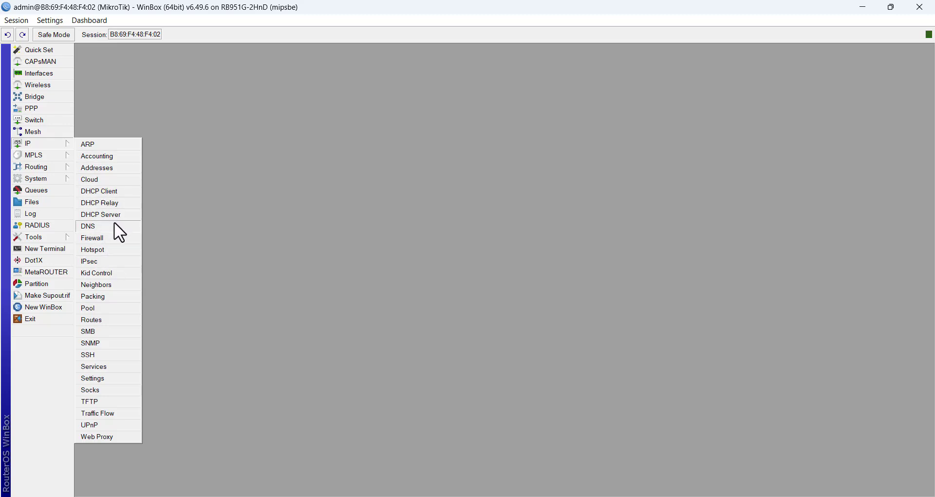
click(109, 239)
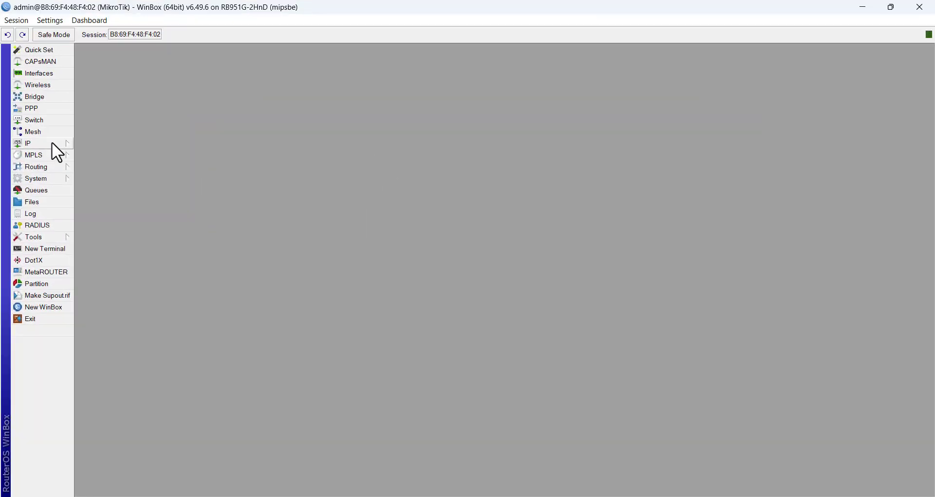
click(53, 143)
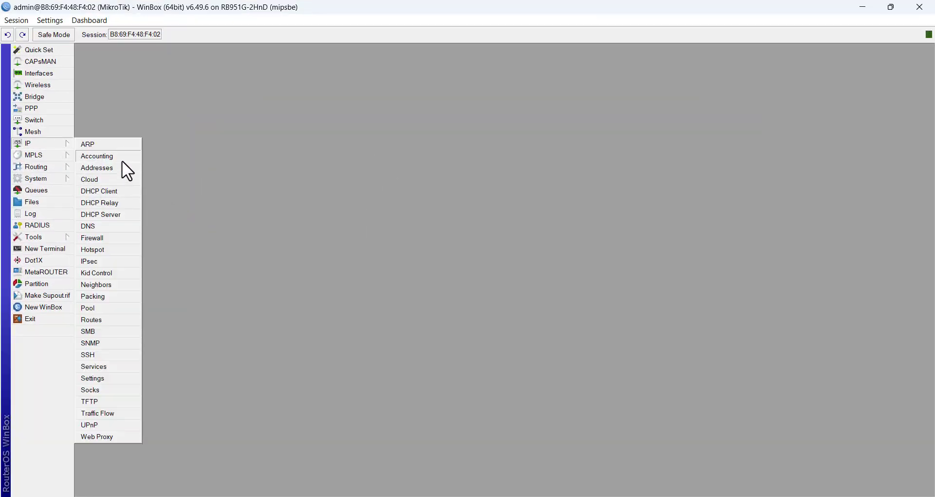
click(116, 241)
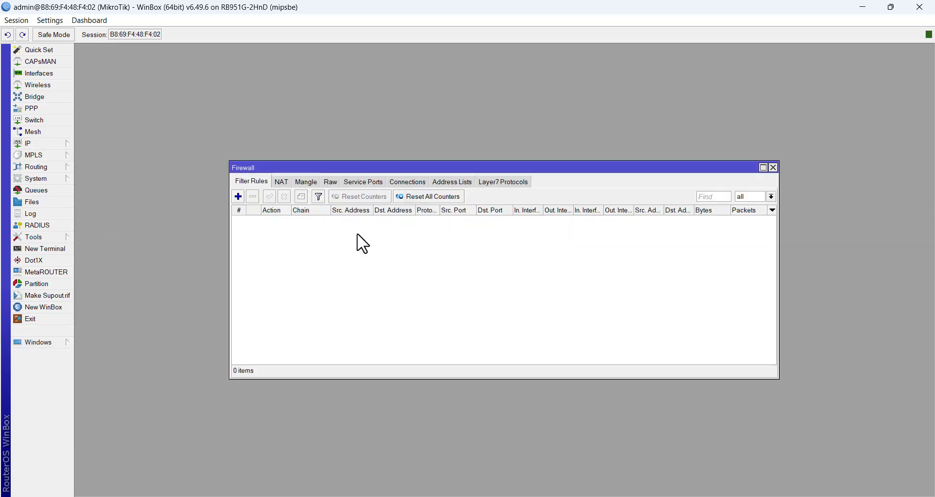
click(281, 183)
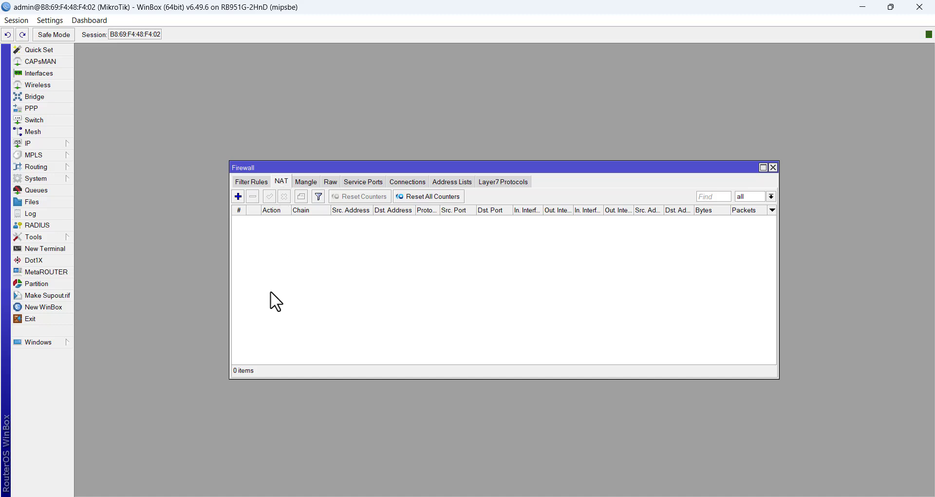
click(239, 197)
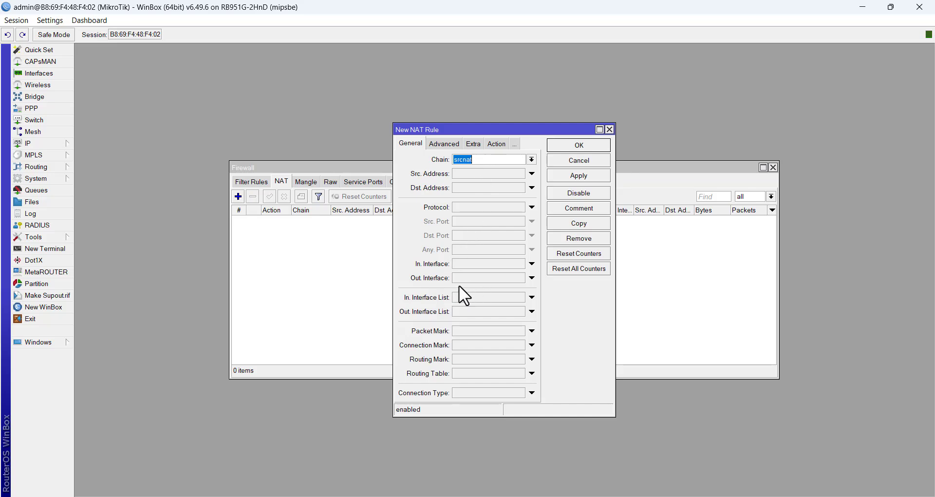
Step: Make the NAT rule masquerade traffic out ether1_WAN with logging enabled, and save it
click(474, 277)
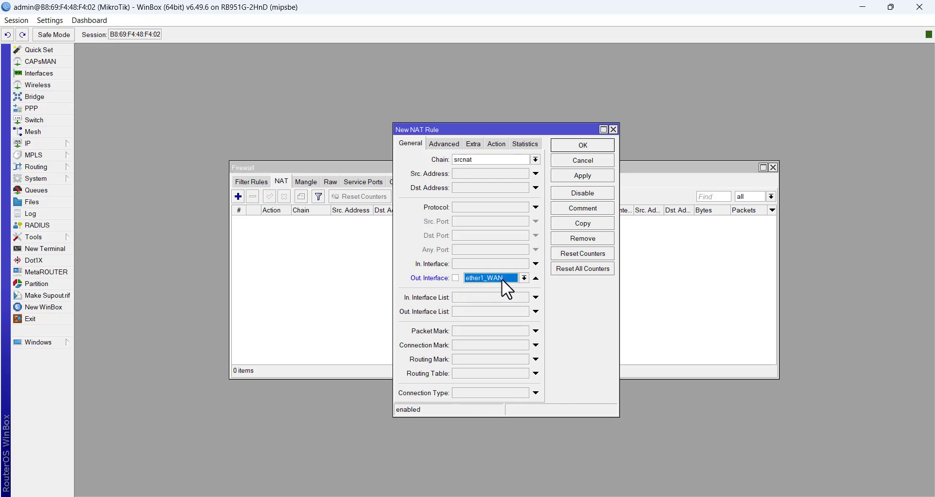
click(496, 145)
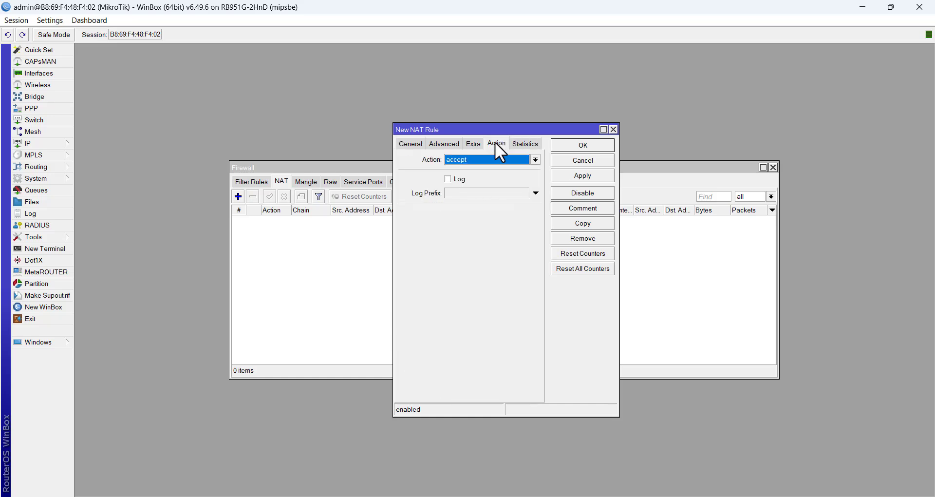
click(471, 158)
click(483, 218)
click(453, 178)
click(584, 176)
click(585, 145)
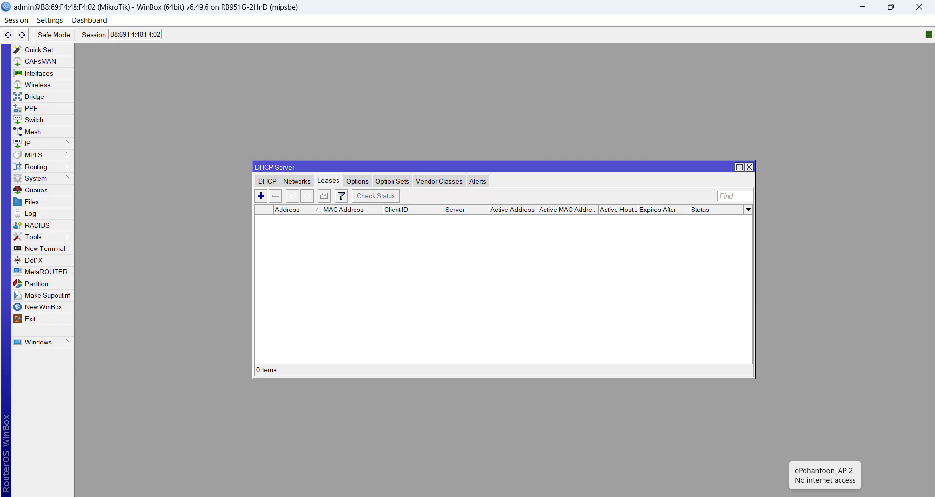
Step: Rejoin ePohantoon_AP 2 and refresh DHCP leases to show 192.168.1.254 from dhcp1
key(super+a)
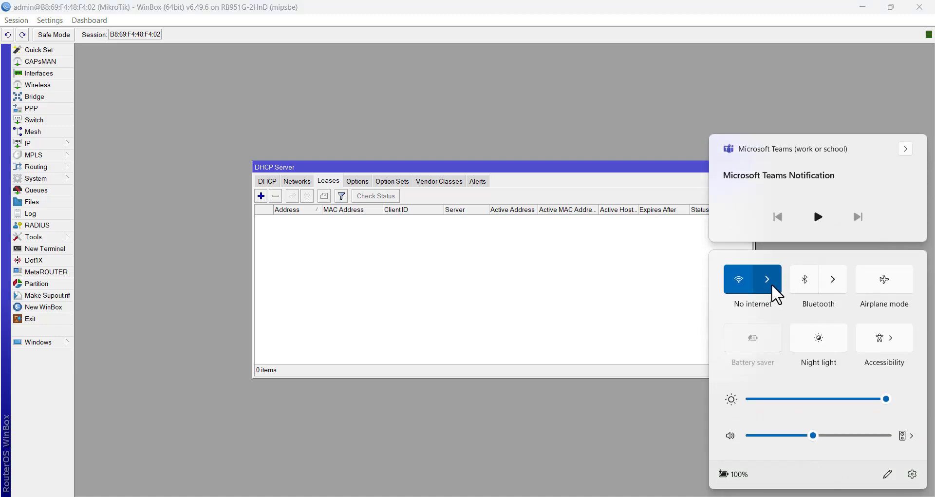
click(772, 285)
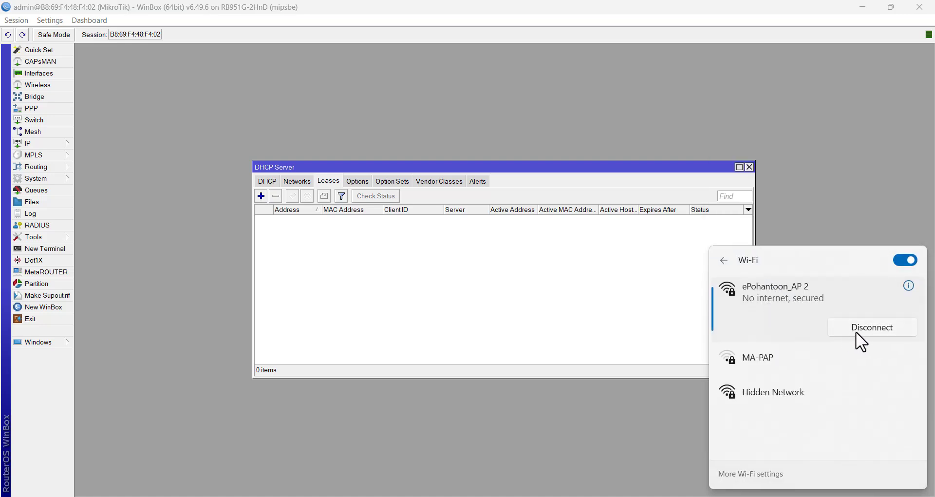
click(861, 331)
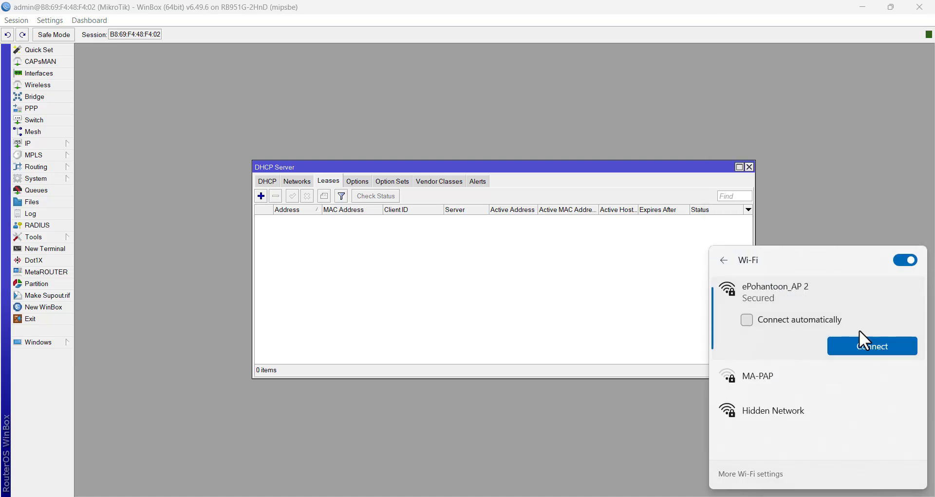
click(854, 347)
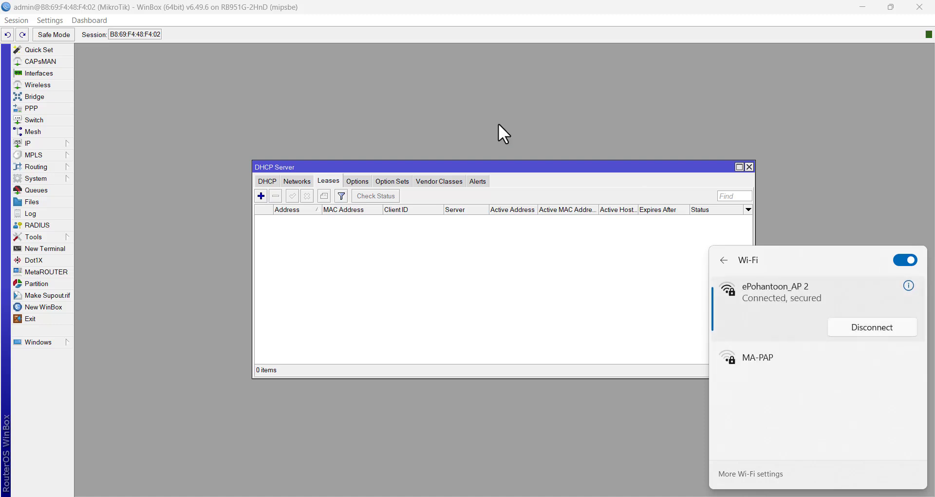
click(297, 182)
click(321, 181)
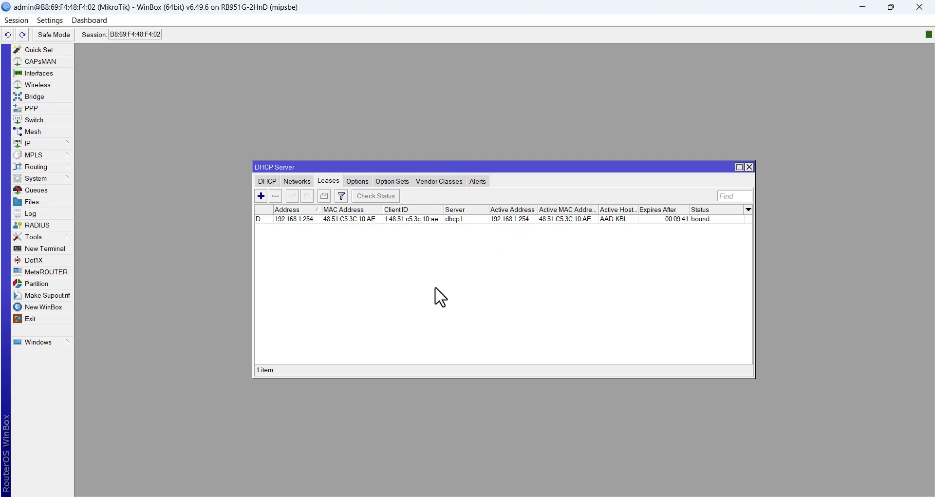
Step: Run ipconfig /all in a Command Prompt to check the Wi-Fi adapter's address
key(super+r)
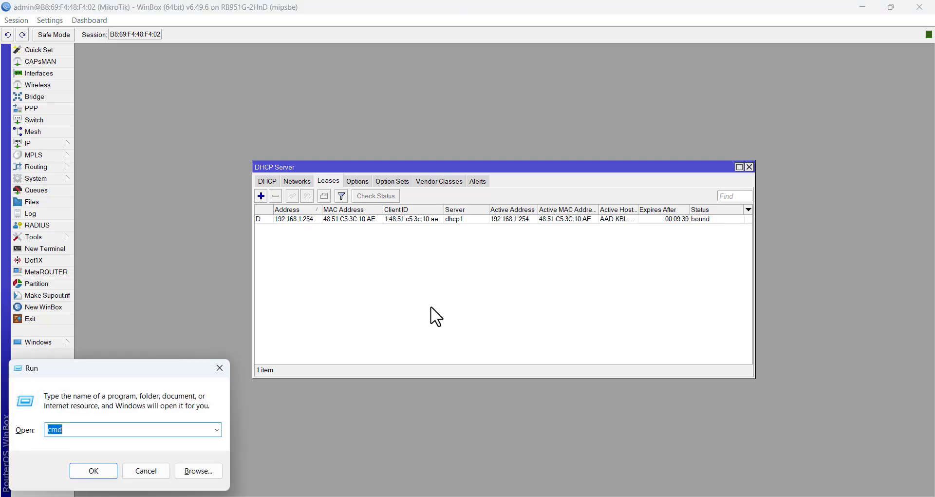
key(Return)
text(ipconfig/all)
key(Return)
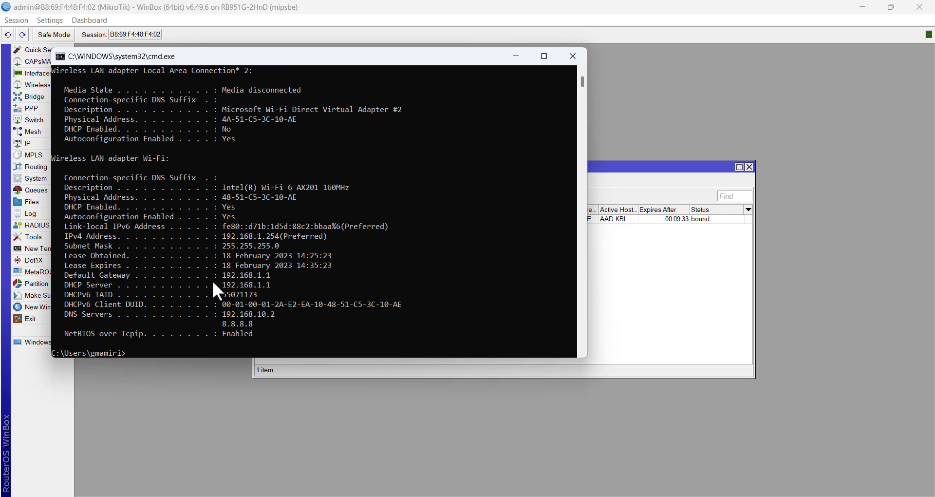
Step: Compare with the laptop's lease in WinBox, then ping 8.8.8.8 from Command Prompt
click(641, 165)
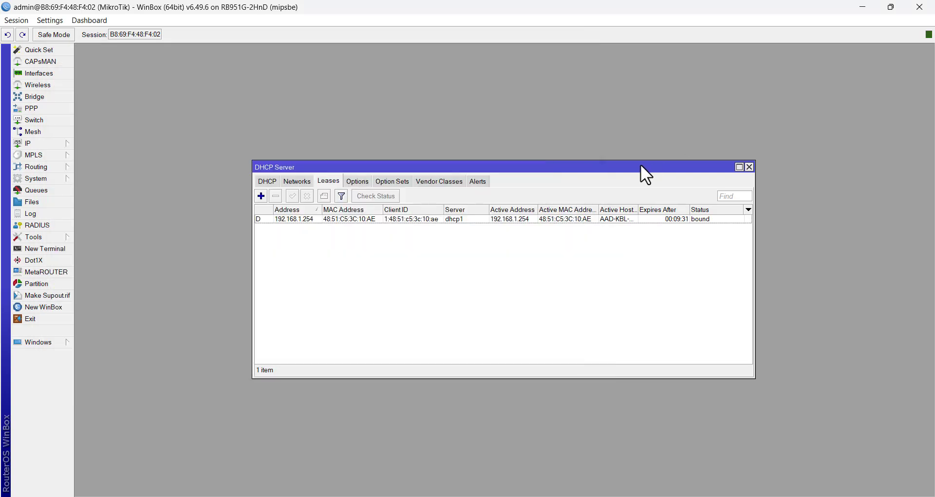
click(306, 220)
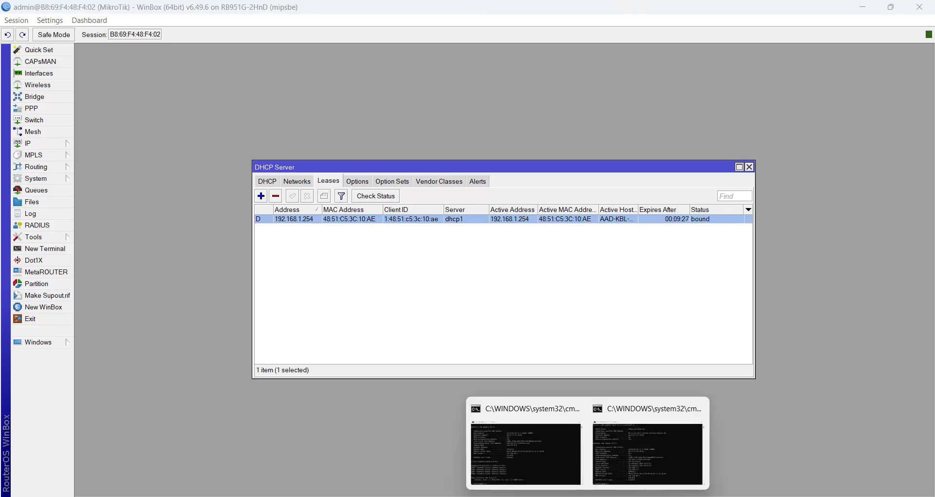
click(630, 467)
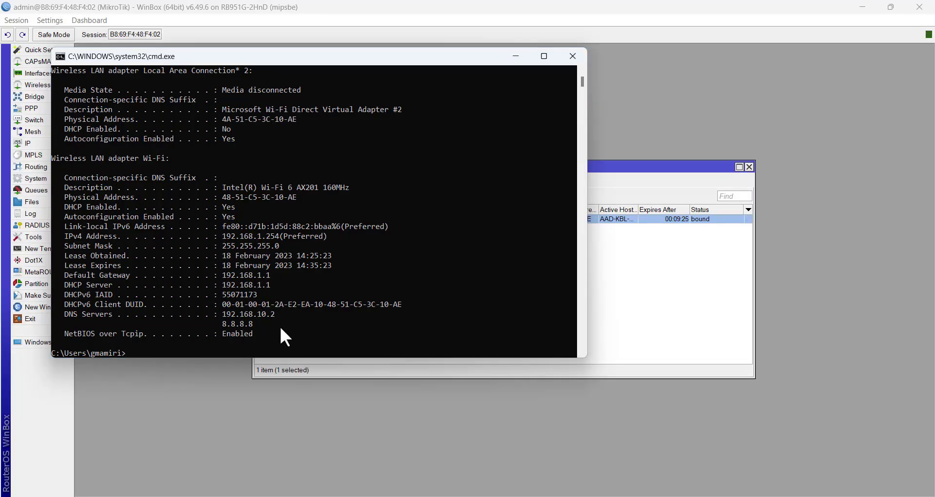
text(ping 8.8.8.8)
key(Return)
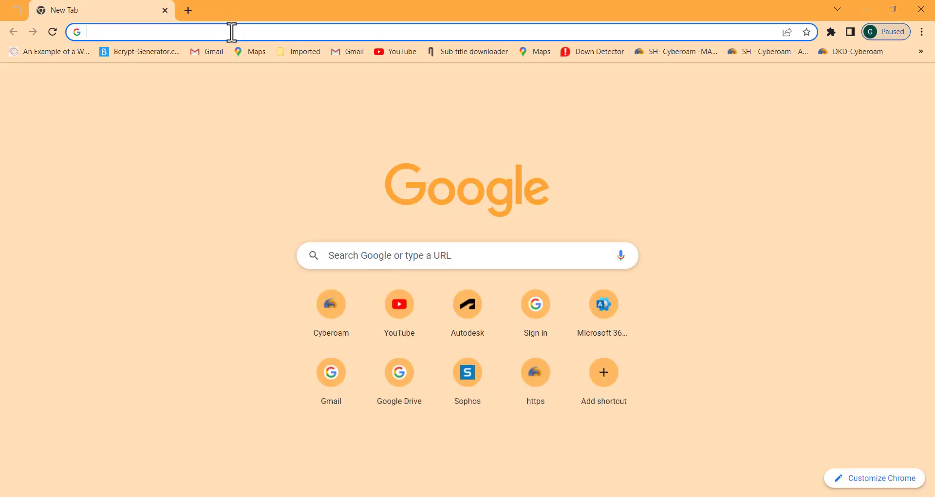
Step: Load youtube.com in Chrome to confirm internet access through the router
text(youtube.com)
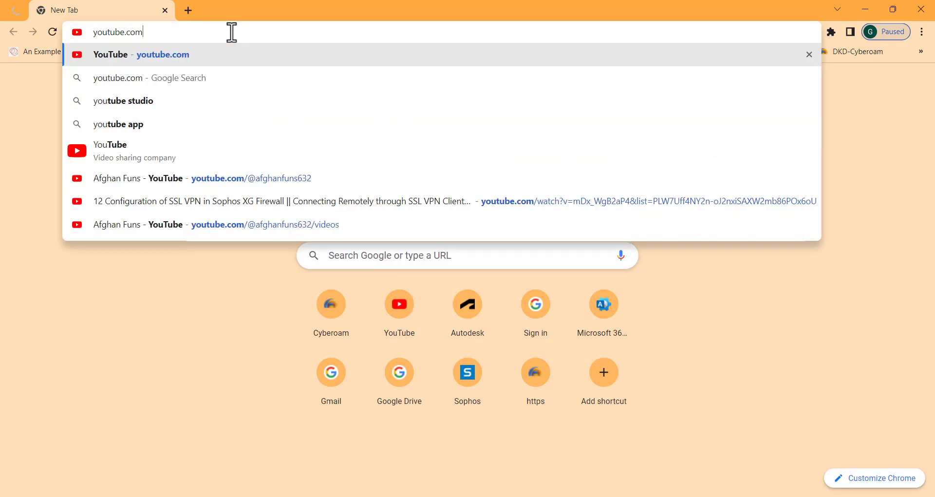
key(Return)
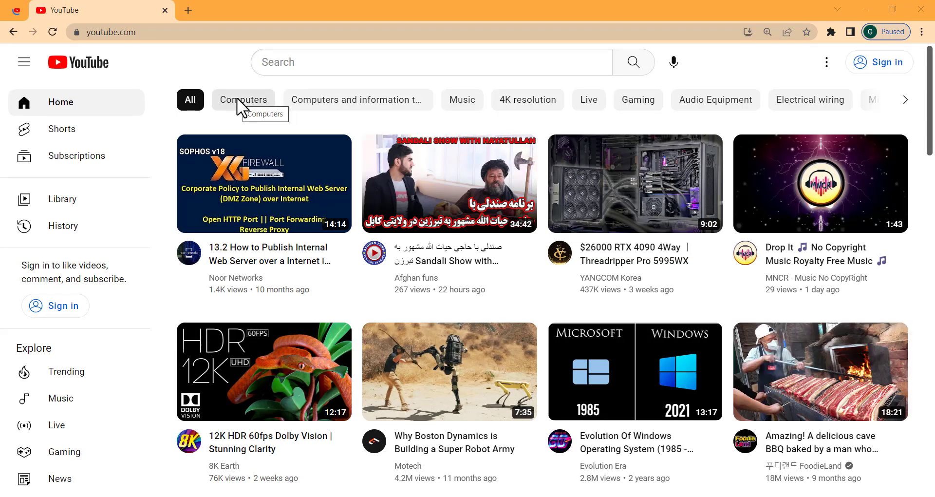
mouse_move(634, 154)
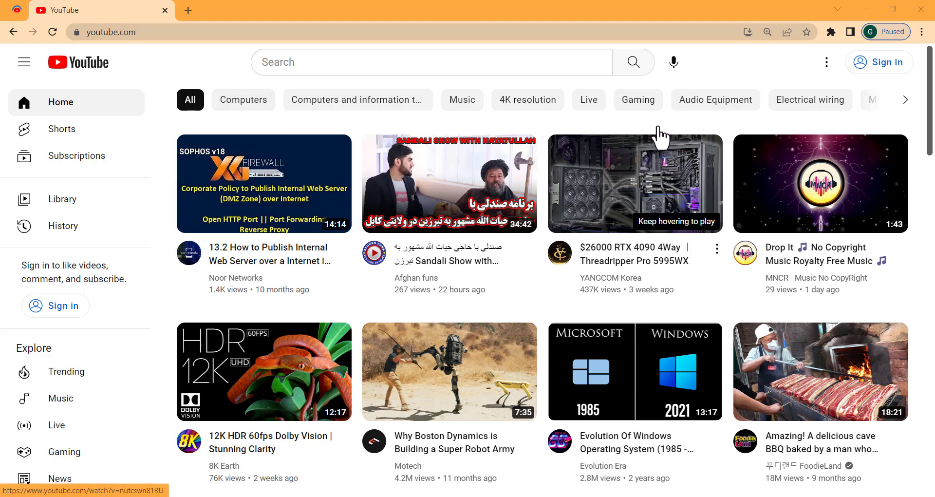